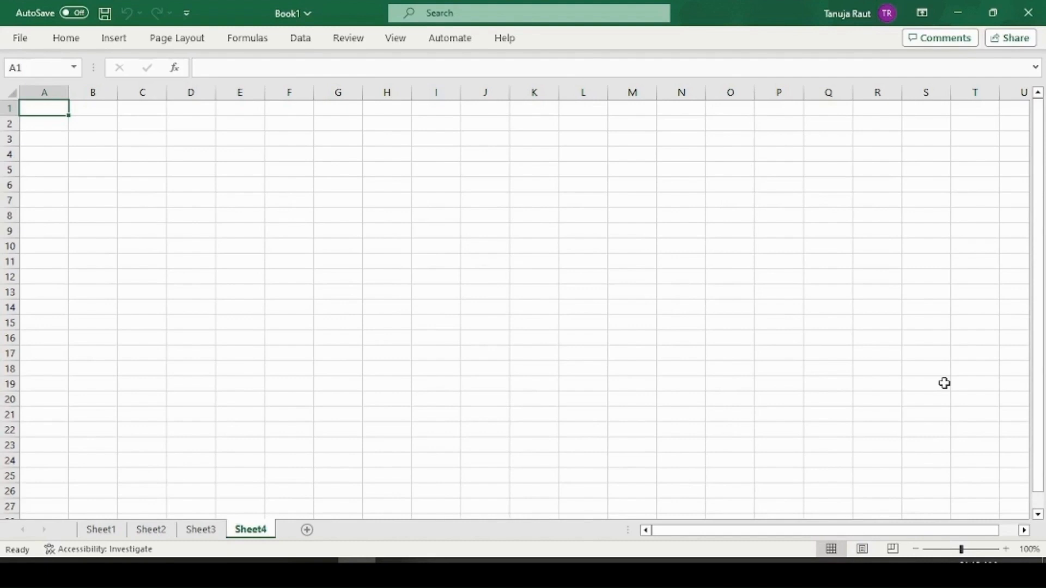
Enter the vendor bank account note in A1, insert an empty column before it, and save
text(An)
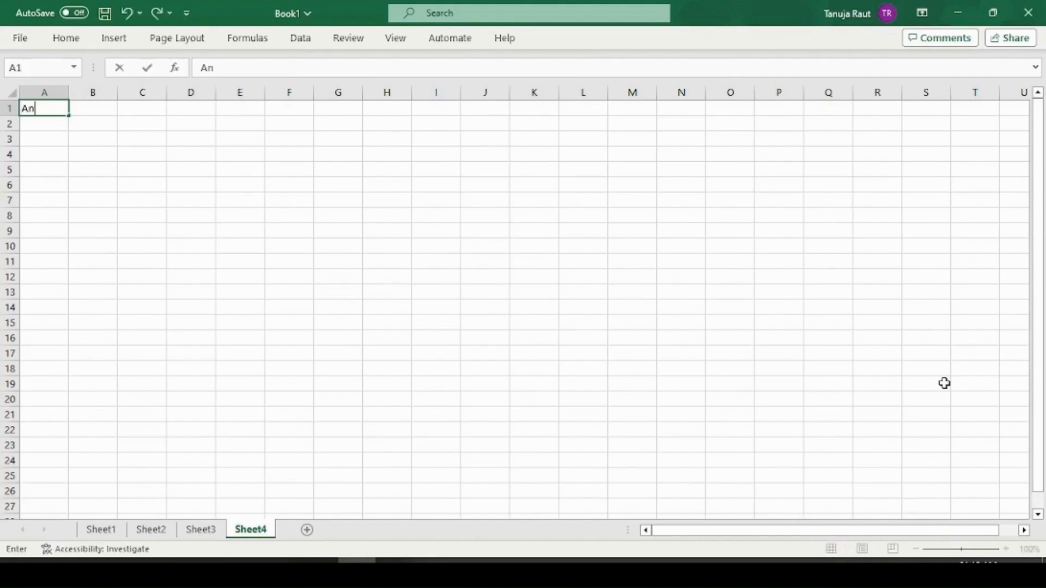
text(y changes)
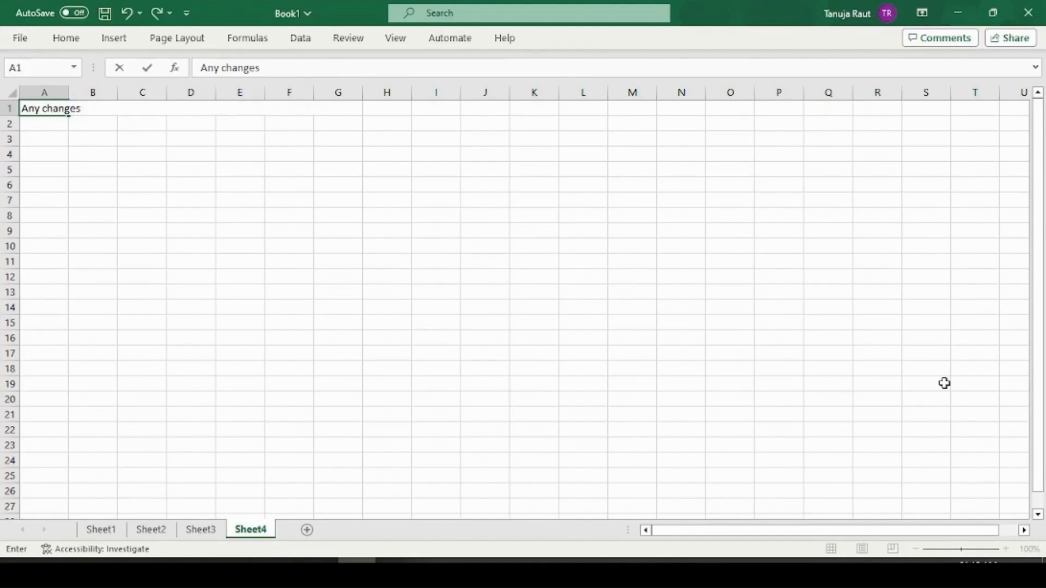
text( done in vendor )
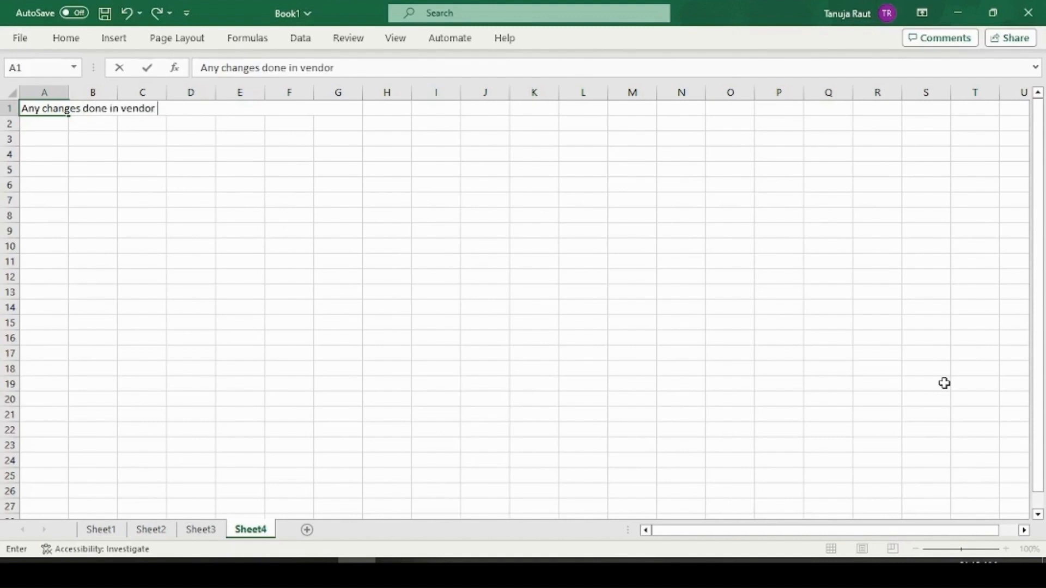
text(bank account will go the)
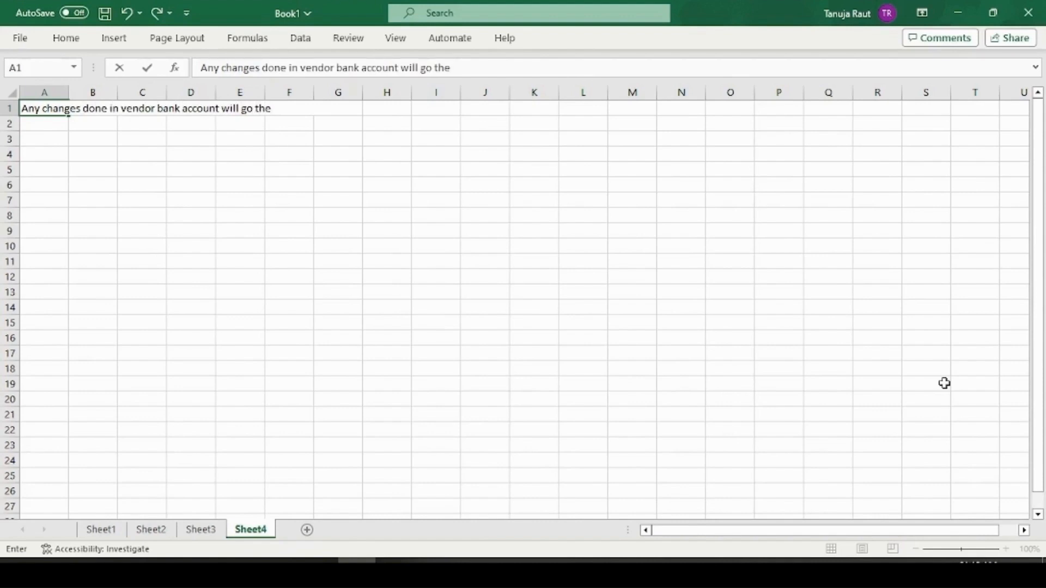
text( other use)
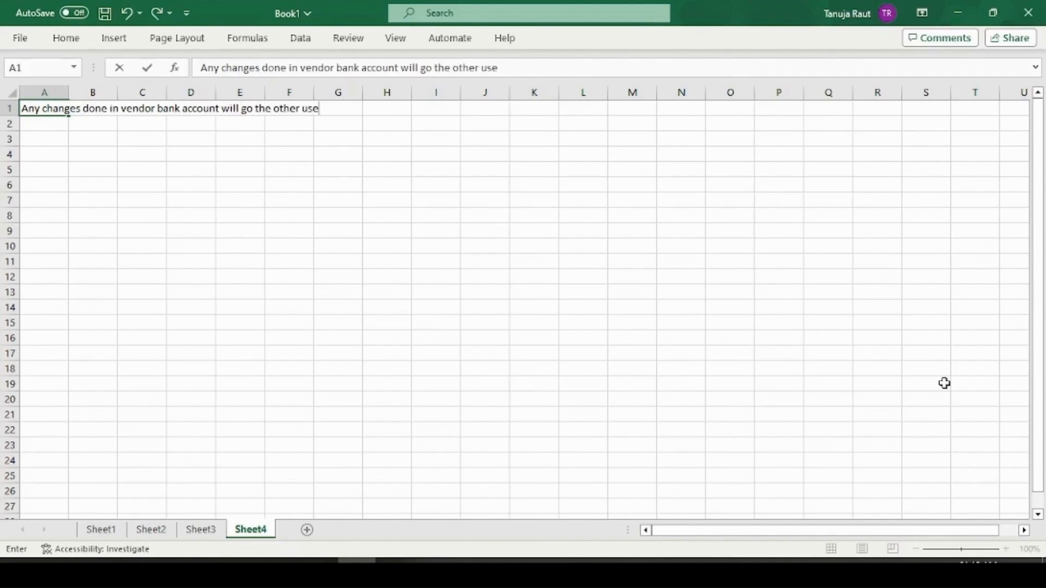
text(r for confirma)
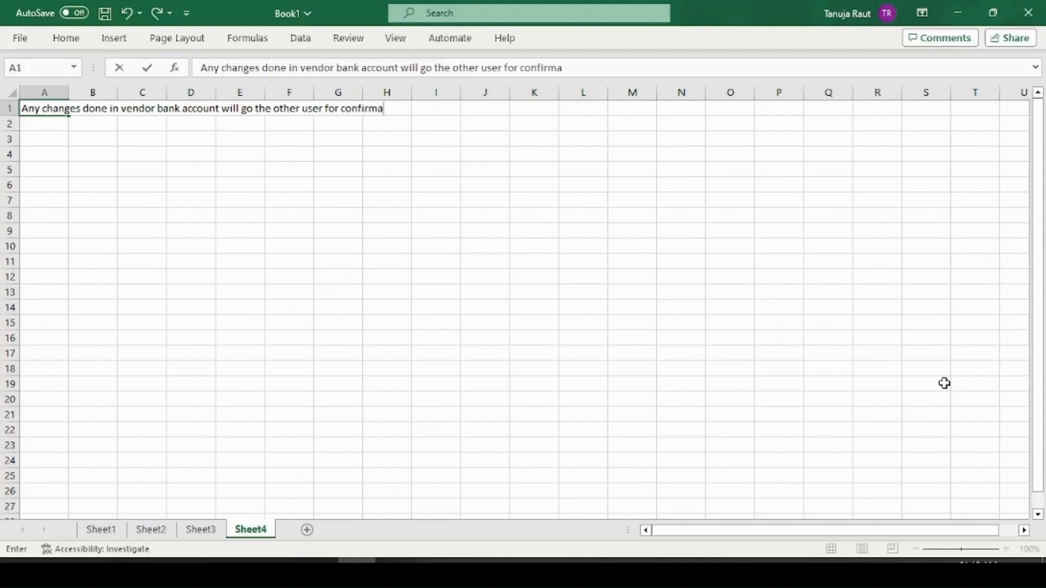
text(tion.)
key(Return)
key(Up)
key(ctrl+space)
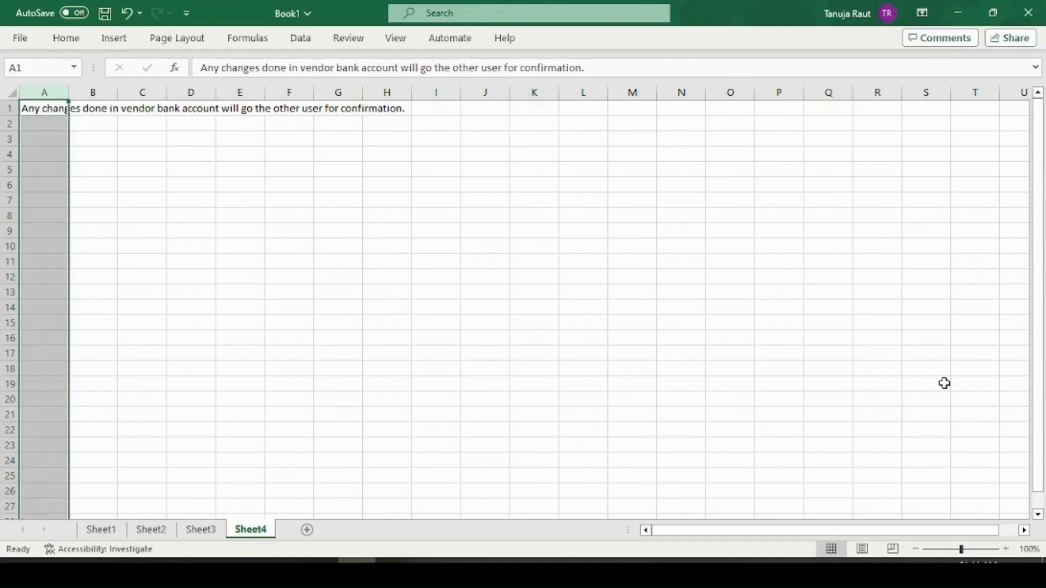
key(ctrl+shift+plus)
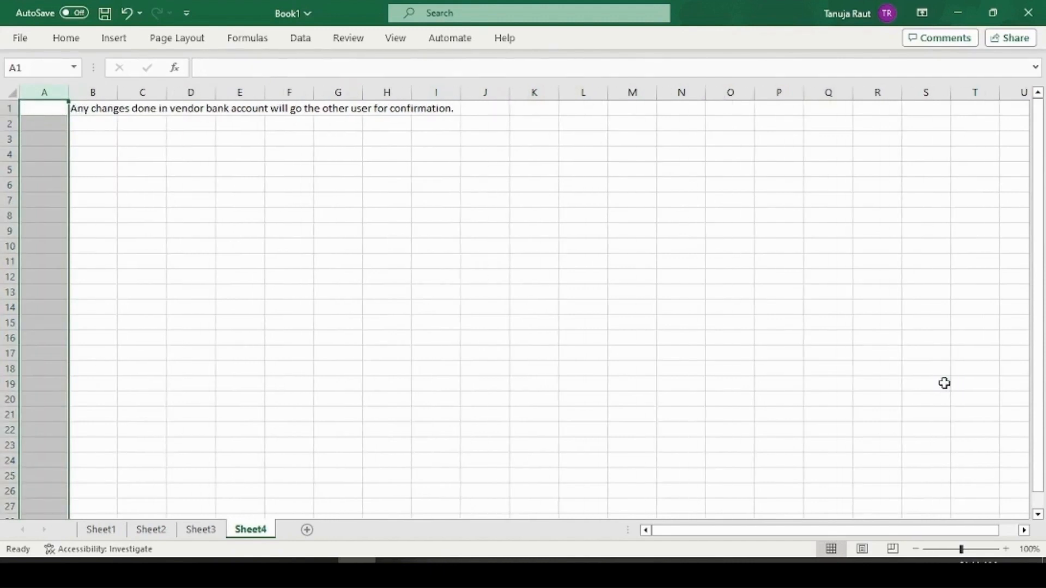
key(ctrl+s)
Add the missing 'to' so B1 reads '...will go to the other user for confirmation.'
key(Down)
key(shift+Down)
key(shift+Down)
key(shift+Down)
key(shift+Down)
key(shift+Down)
key(shift+Down)
key(Up)
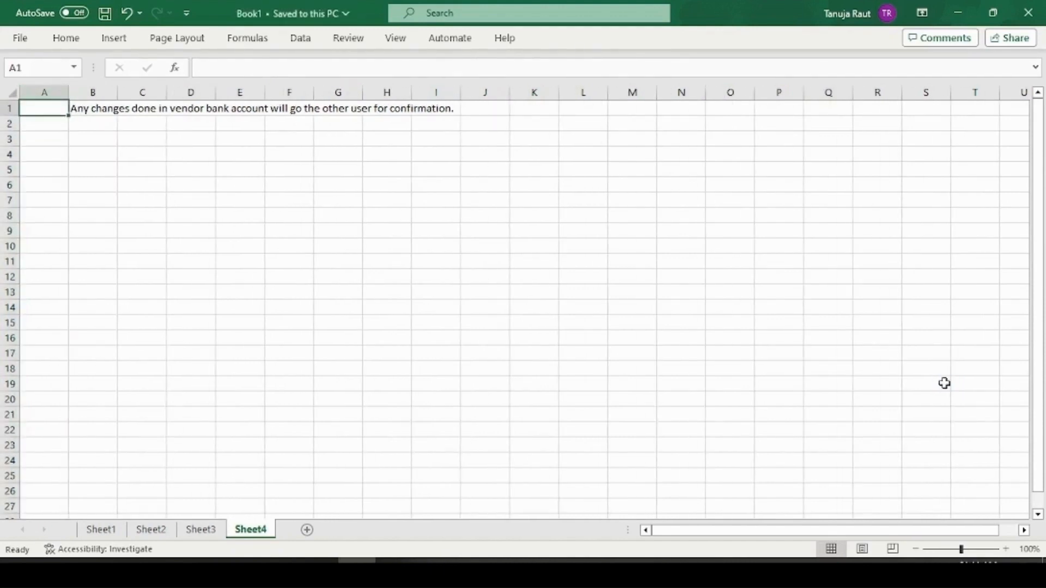
key(Right)
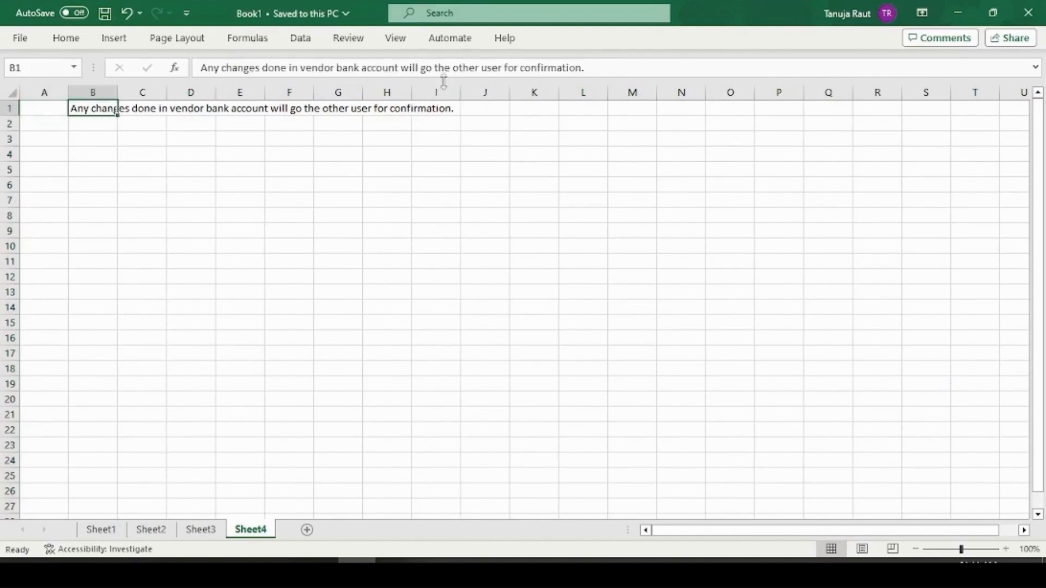
click(440, 69)
text(to)
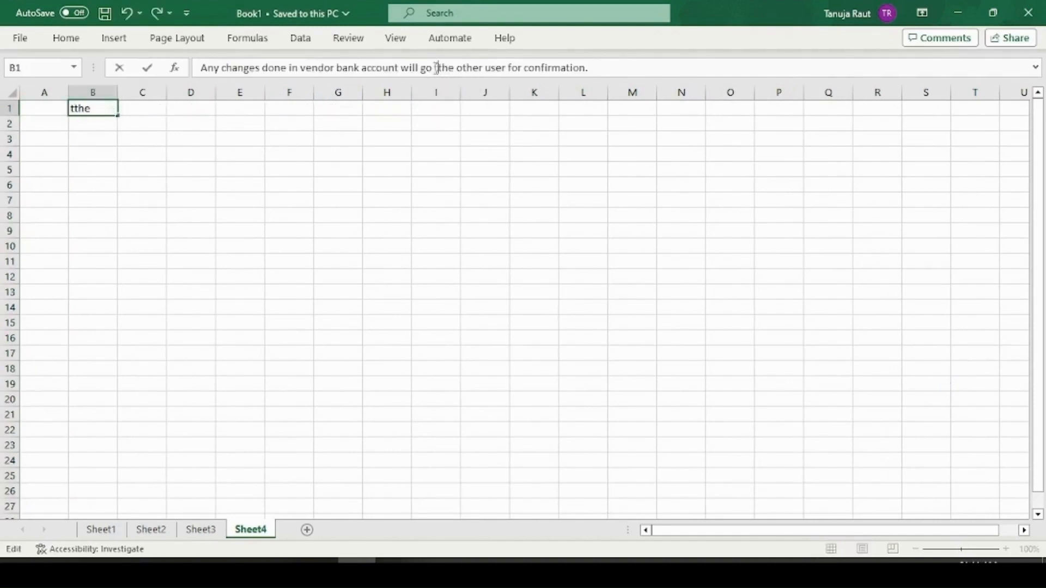
key(Return)
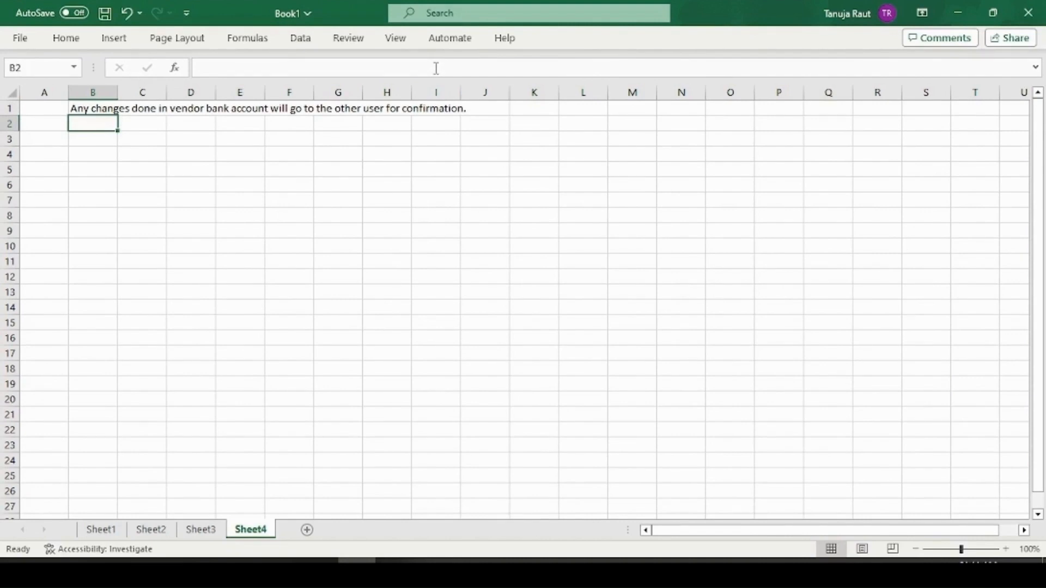
Put 1 in A3 and 'Set sensetive field' in B3
key(Down)
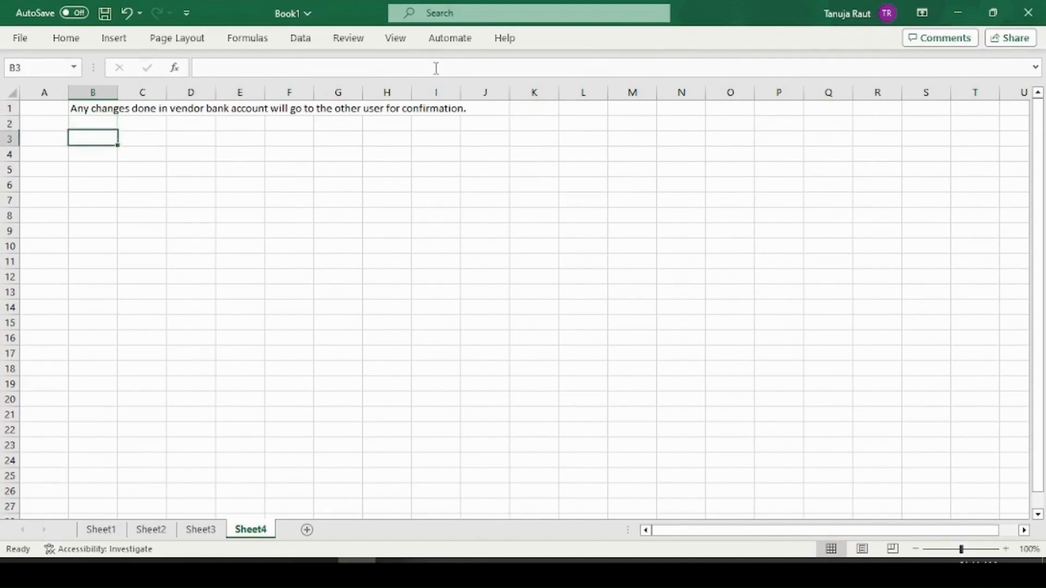
key(Left)
text(1)
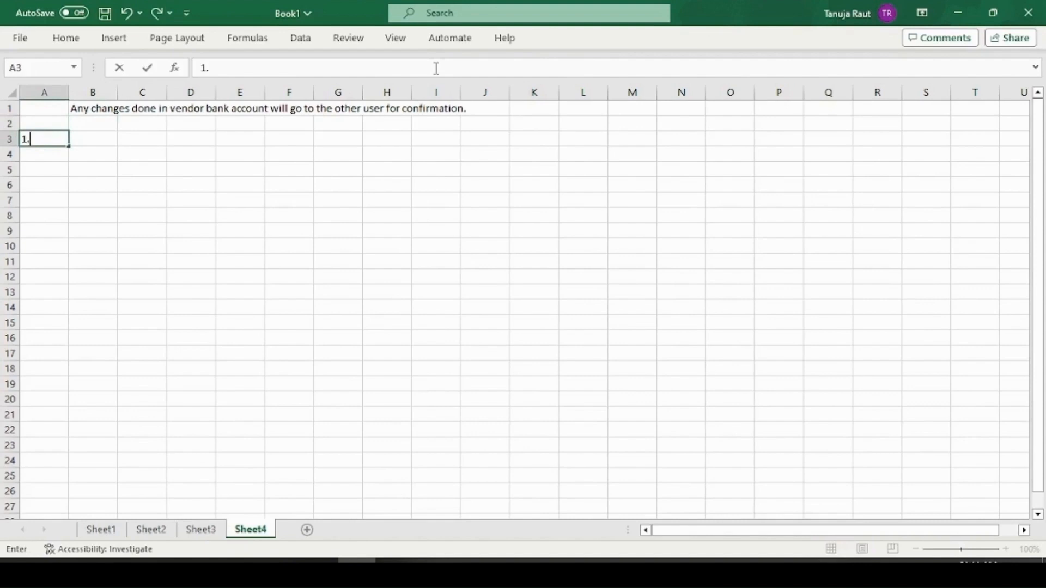
key(Tab)
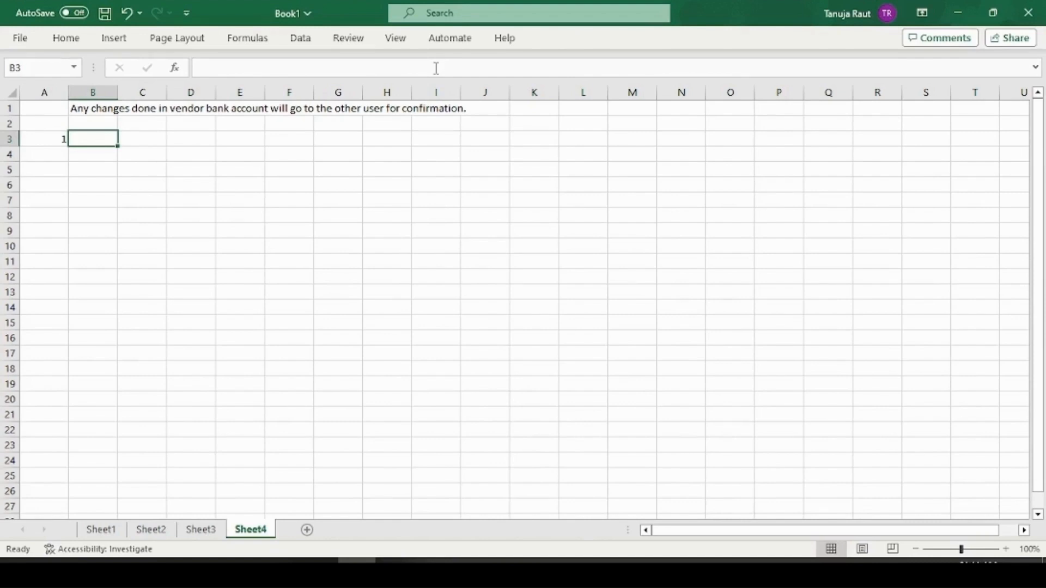
text(S)
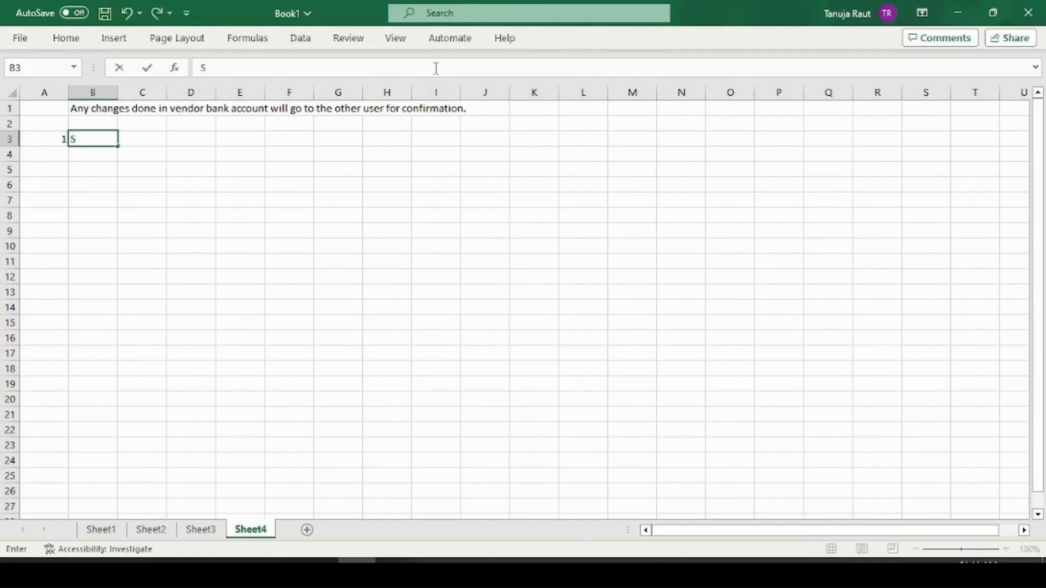
key(BackSpace)
text(Set sensen)
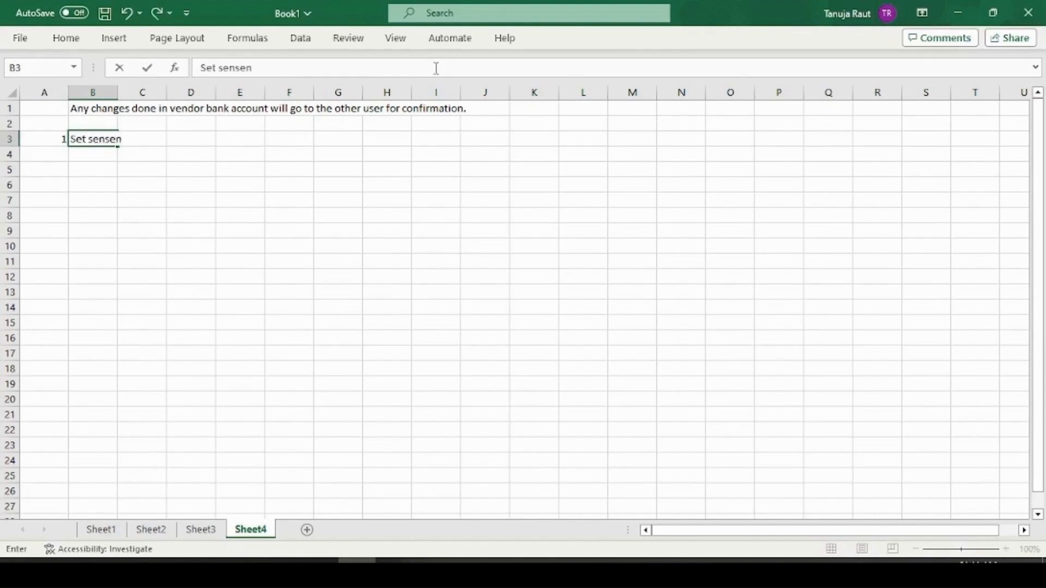
key(BackSpace)
text(tive field)
key(Return)
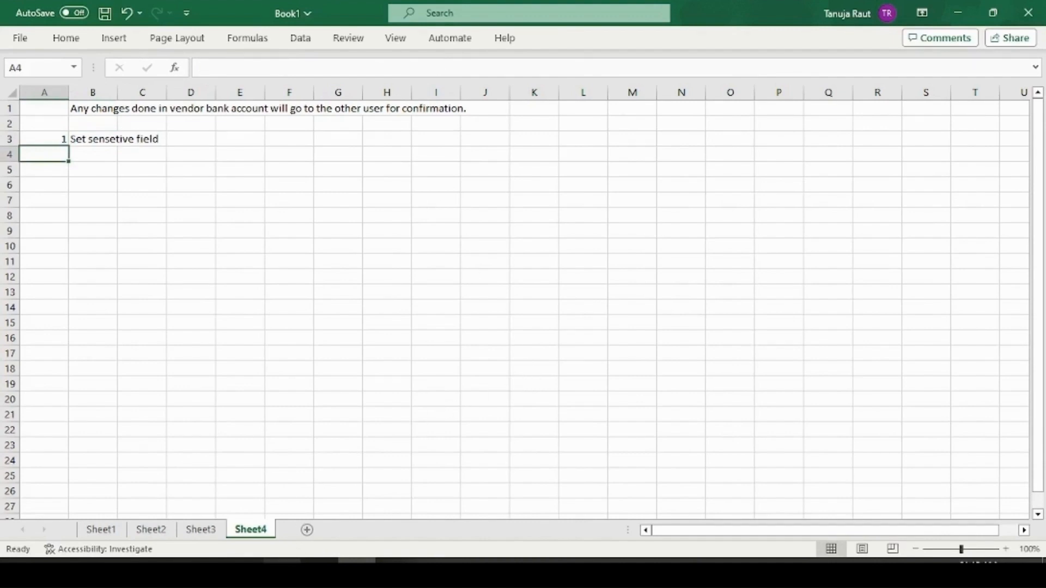
Open Cisco vendor partner 100000 via BP, show its payment transactions bank row in change mode
click(394, 572)
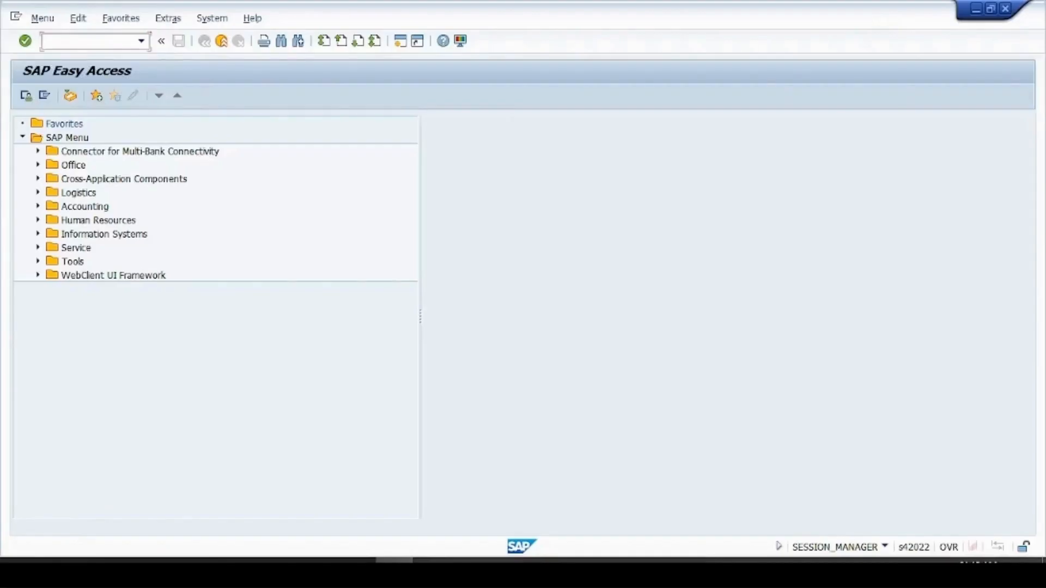
text(bp)
key(Return)
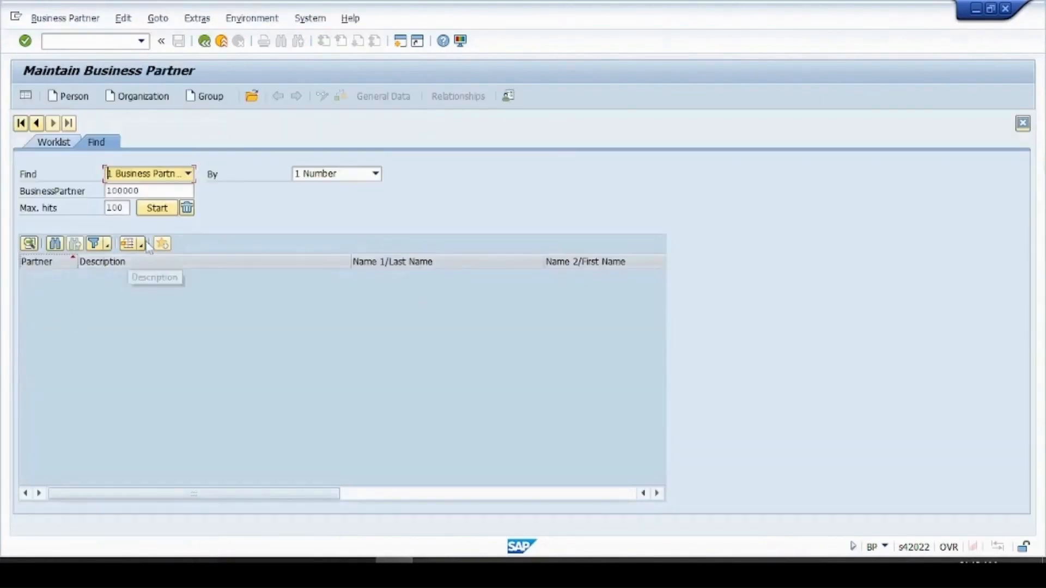
click(23, 124)
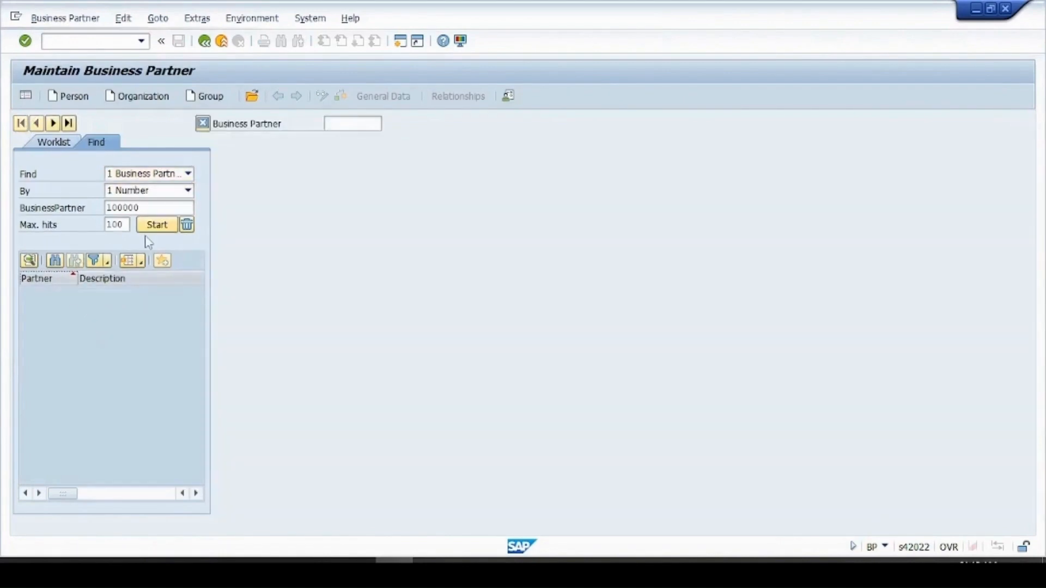
click(157, 224)
double_click(108, 293)
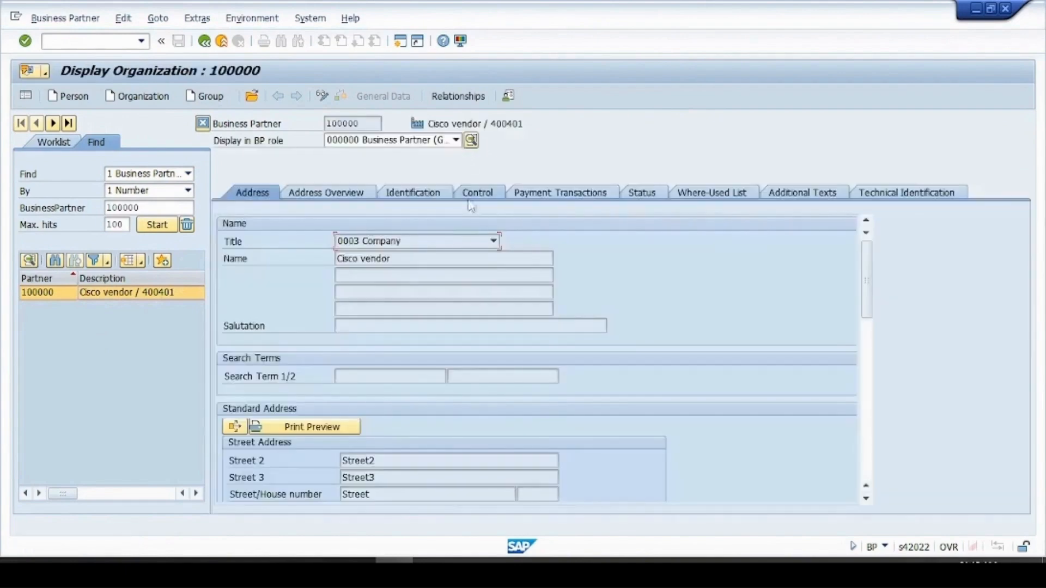
click(570, 198)
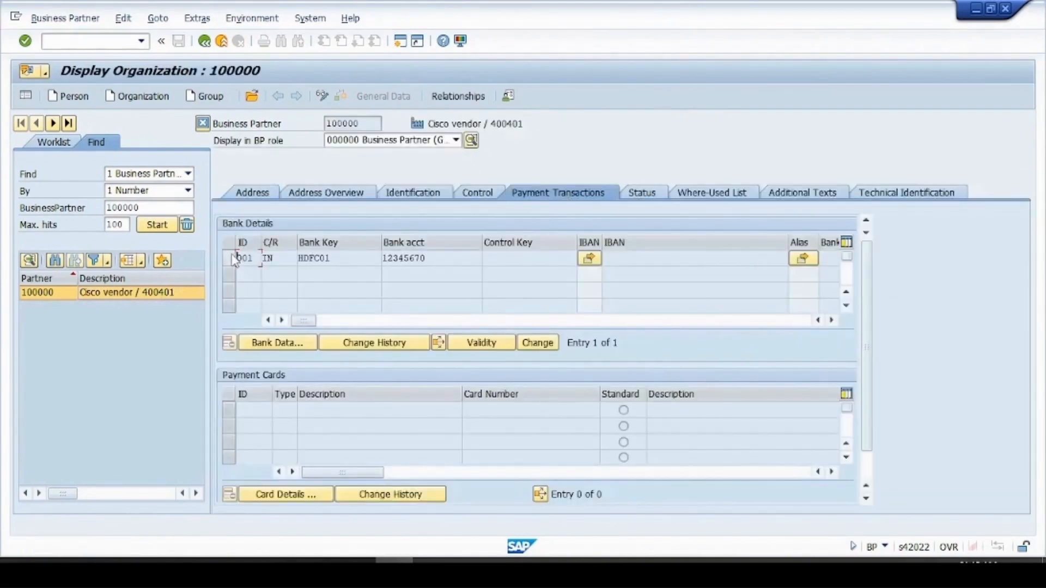
click(228, 256)
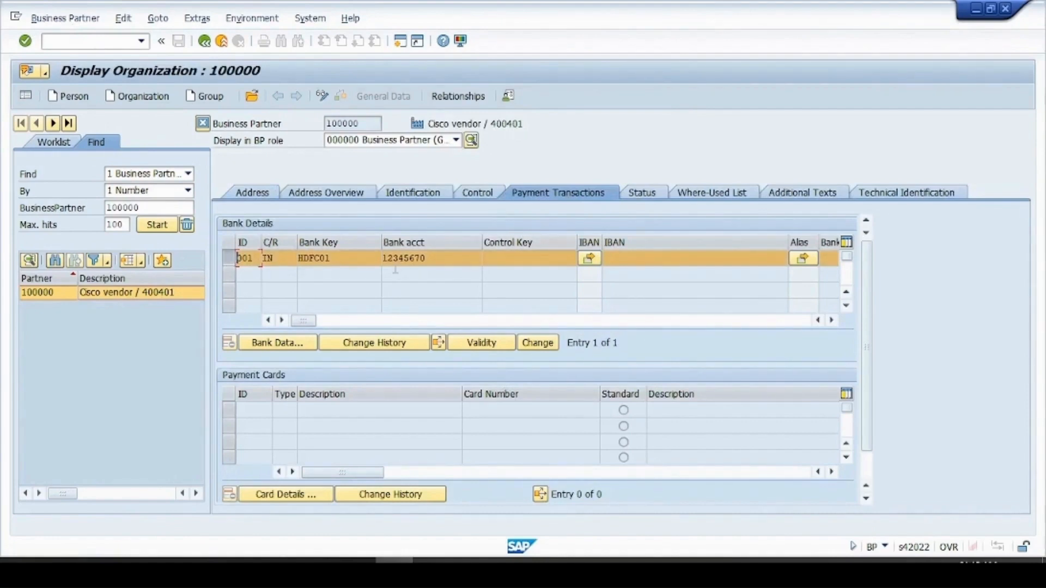
click(325, 98)
click(457, 257)
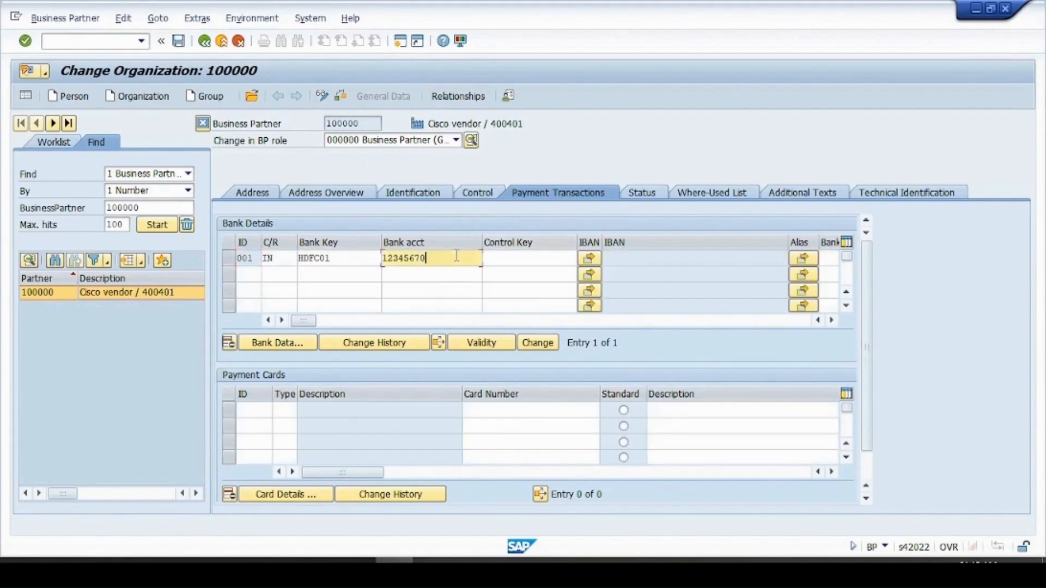
key(BackSpace)
key(BackSpace)
key(BackSpace)
key(BackSpace)
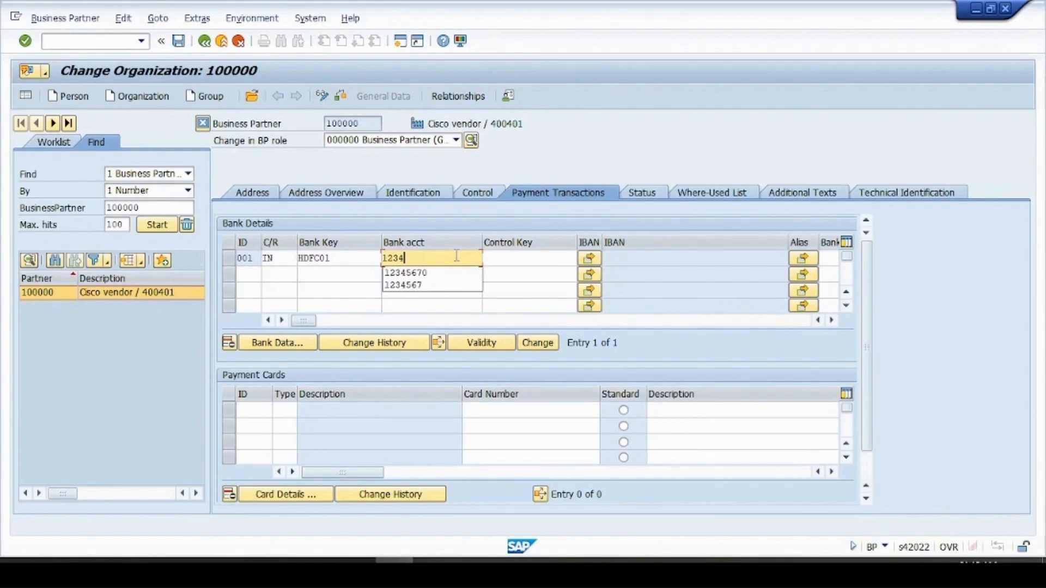
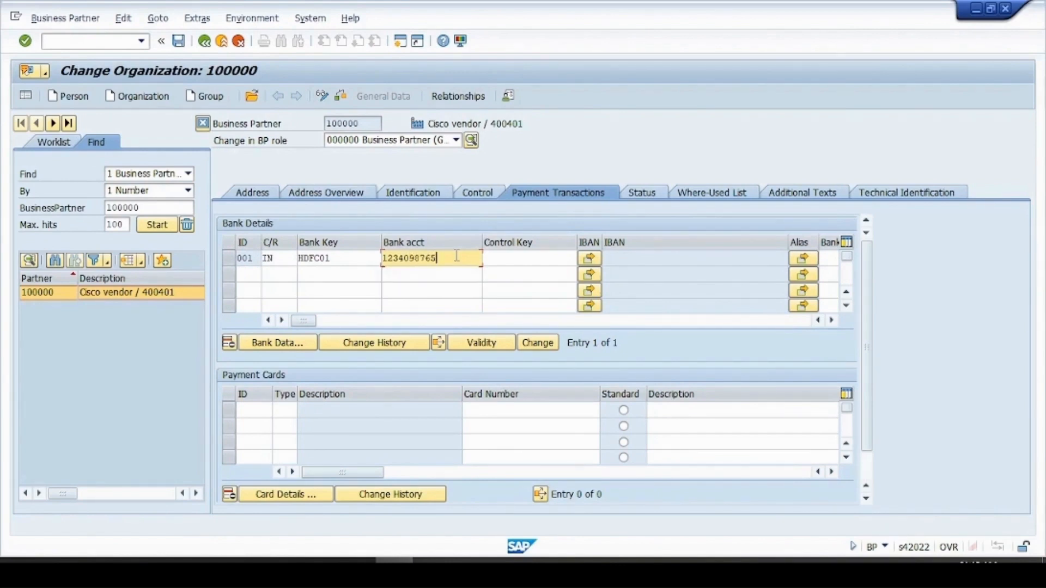
key(Return)
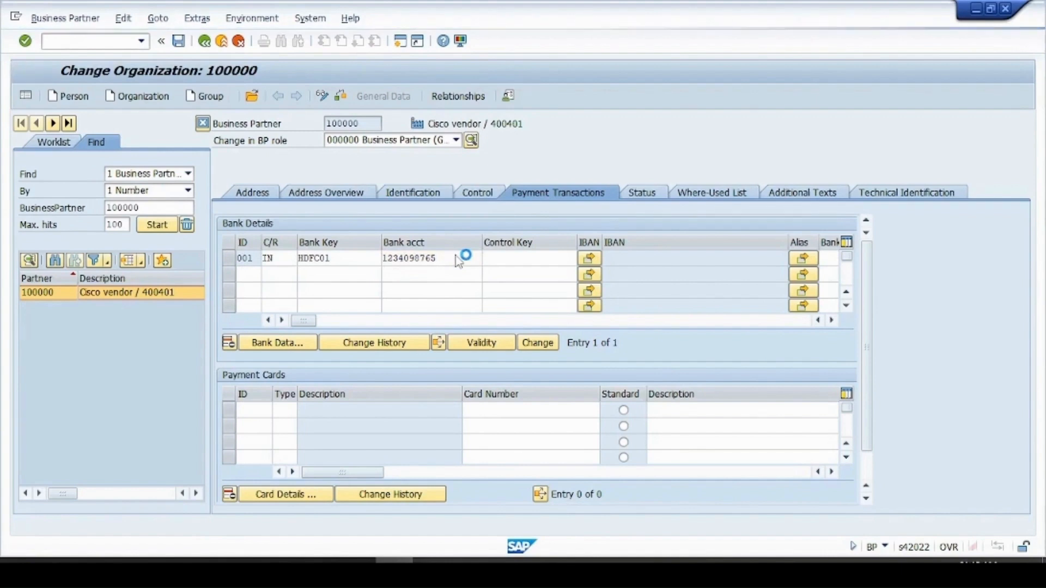
key(ctrl+s)
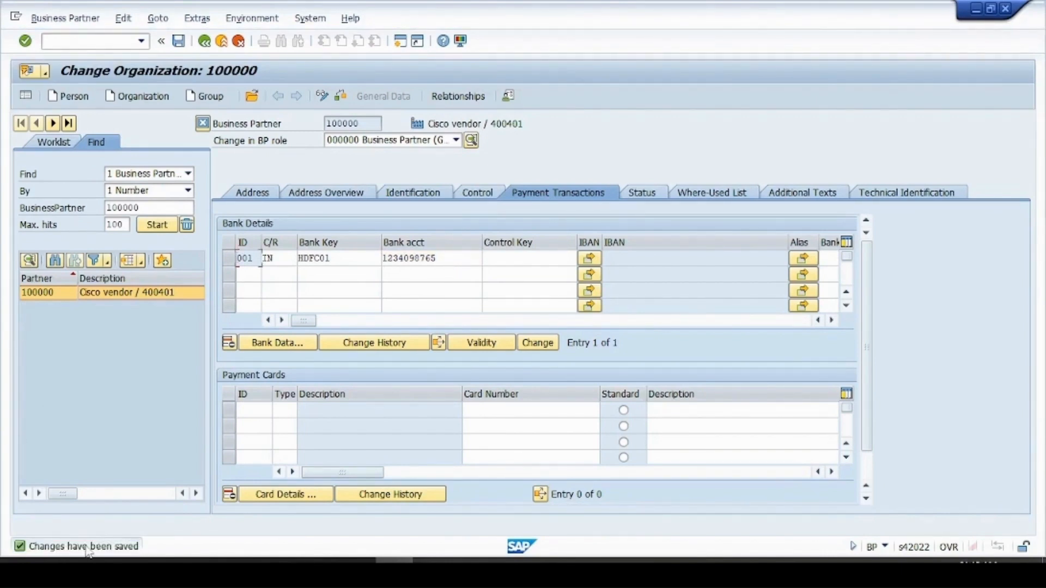
Check the bank details row 001 and exit the business partner record to SAP Easy Access
click(117, 437)
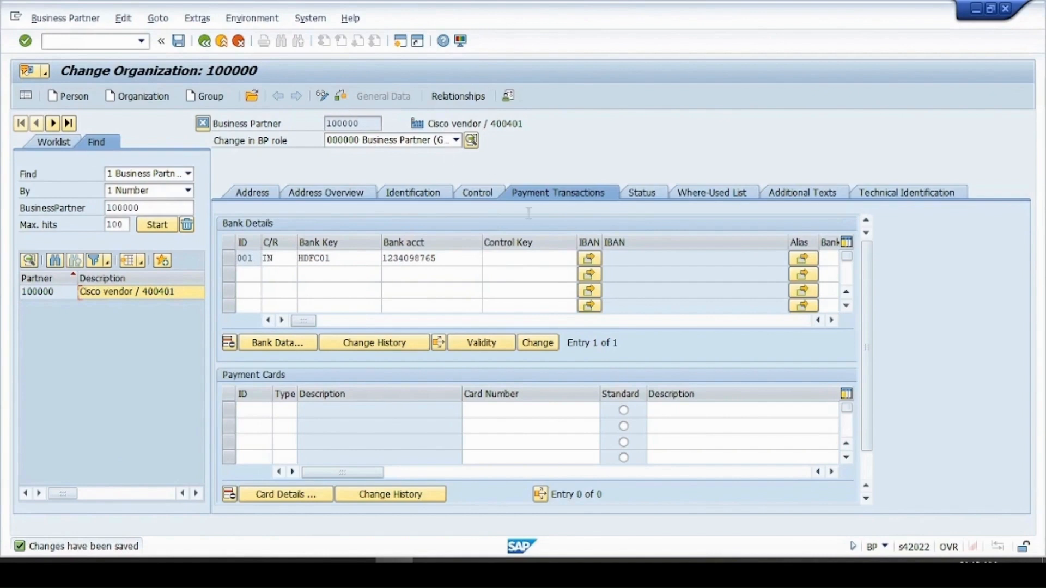
click(475, 242)
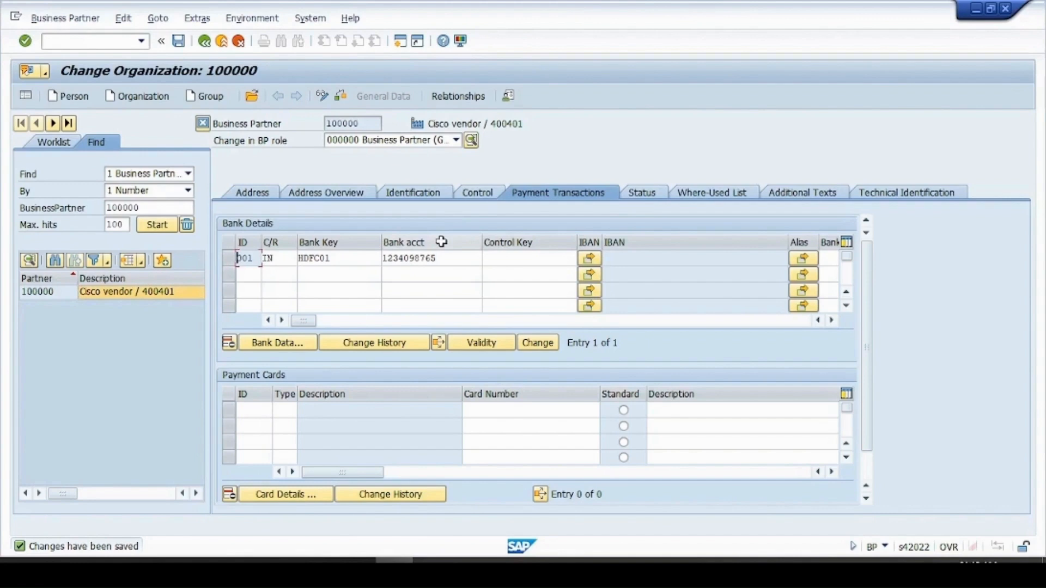
click(447, 259)
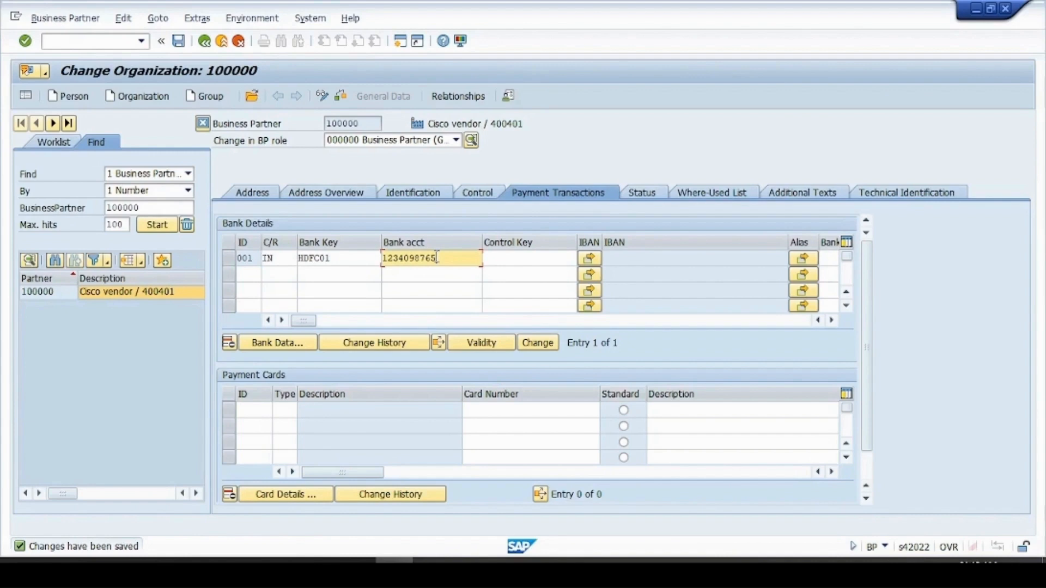
click(205, 43)
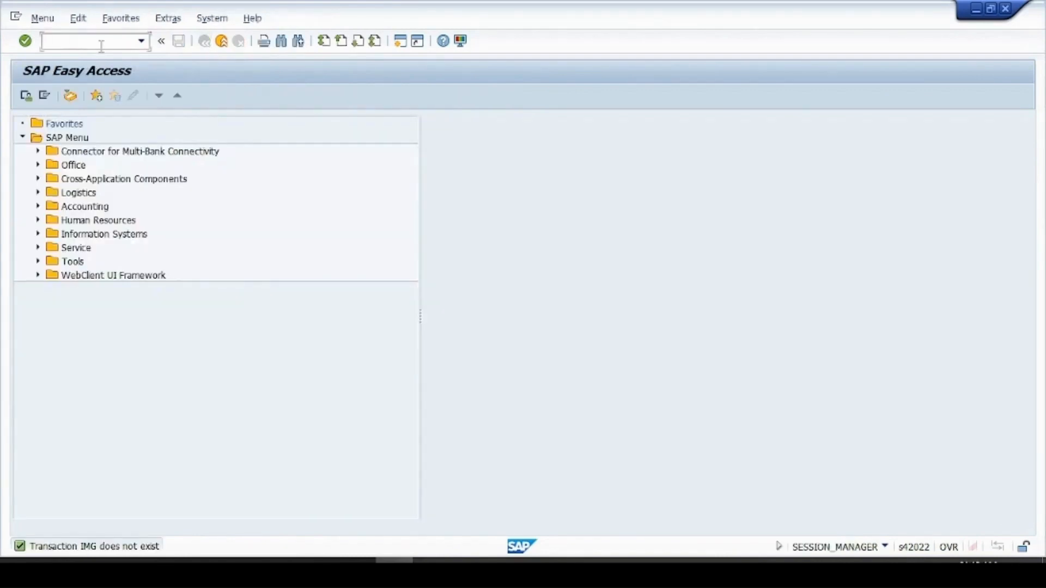
Run SPRO and display the SAP Reference IMG
text(spri)
key(BackSpace)
text(o)
key(Return)
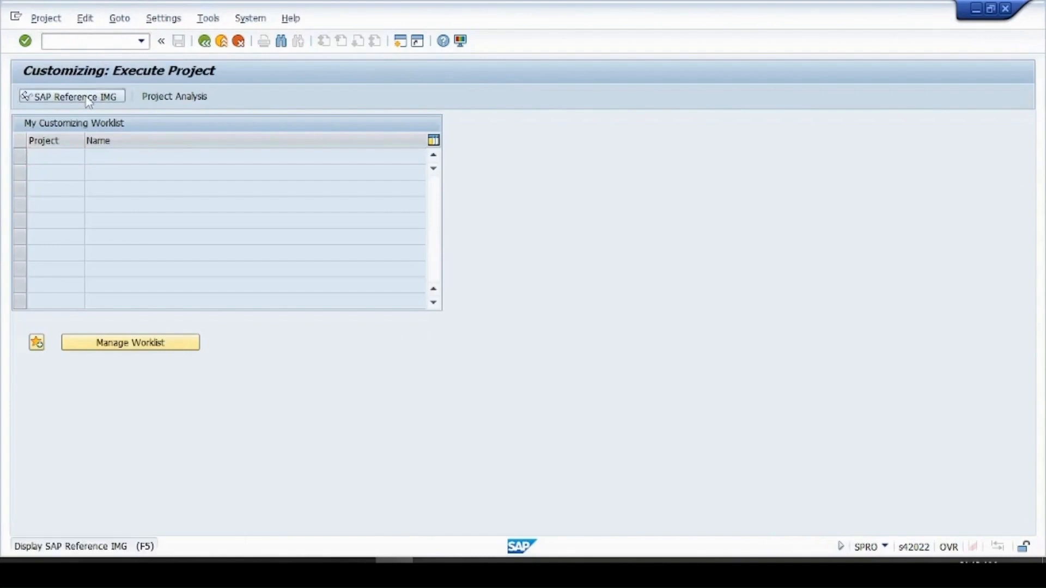
click(93, 96)
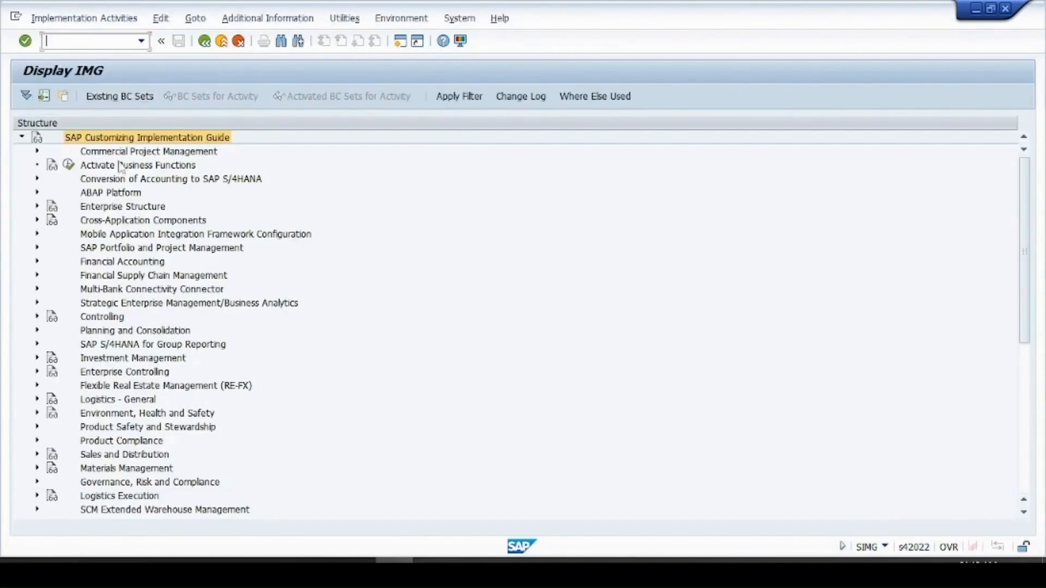
Expand Financial Accounting > AR and AP > Supplier Accounts > Master Data > Preparations for Creating Supplier Master Data
click(37, 262)
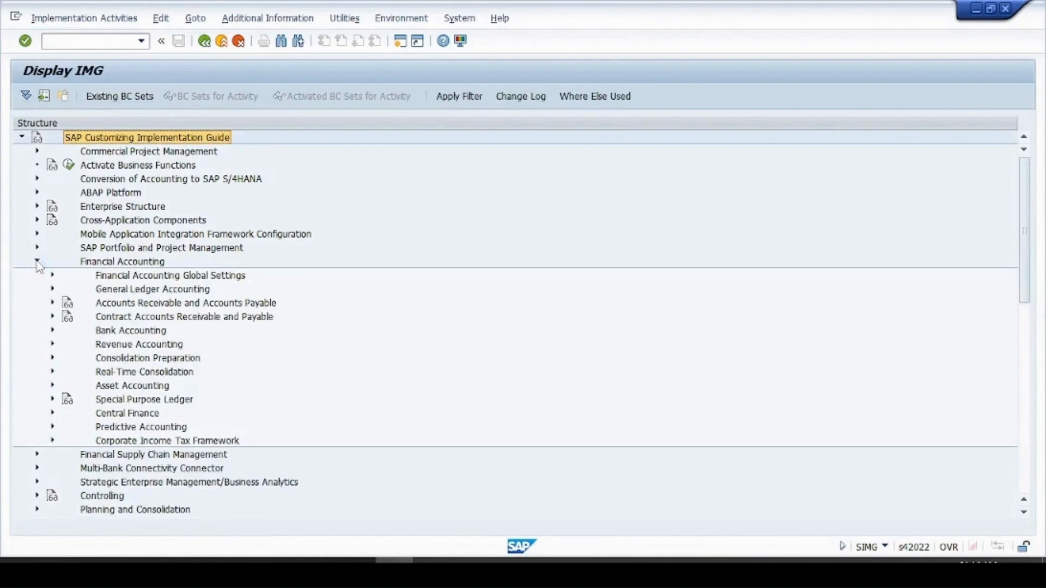
click(52, 303)
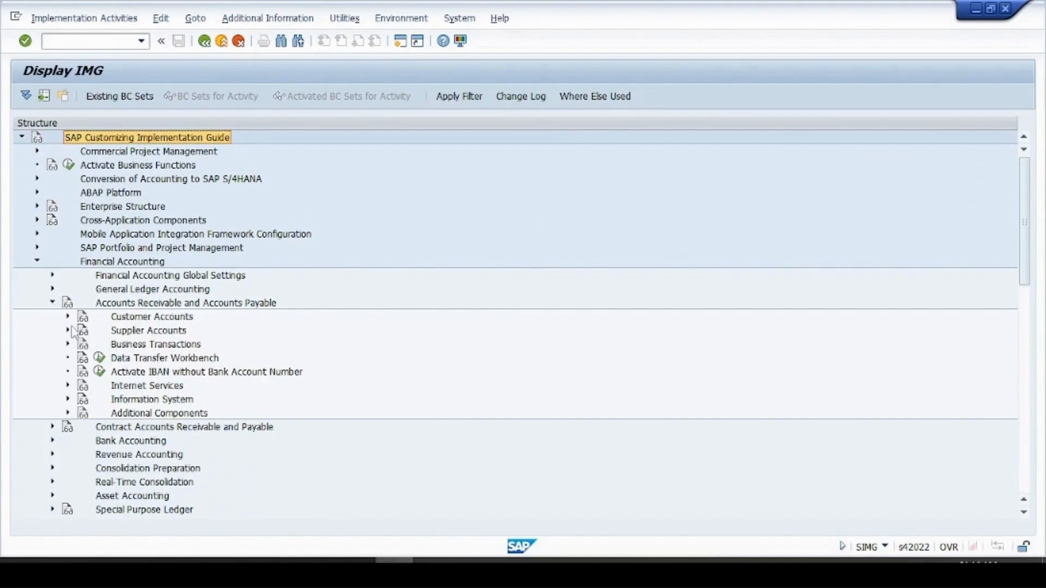
click(68, 331)
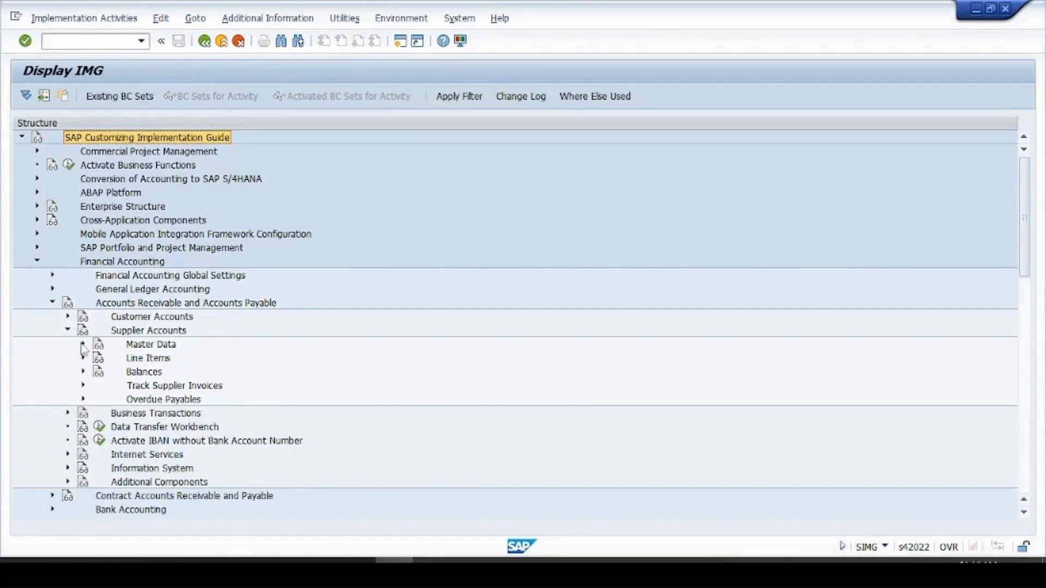
click(83, 344)
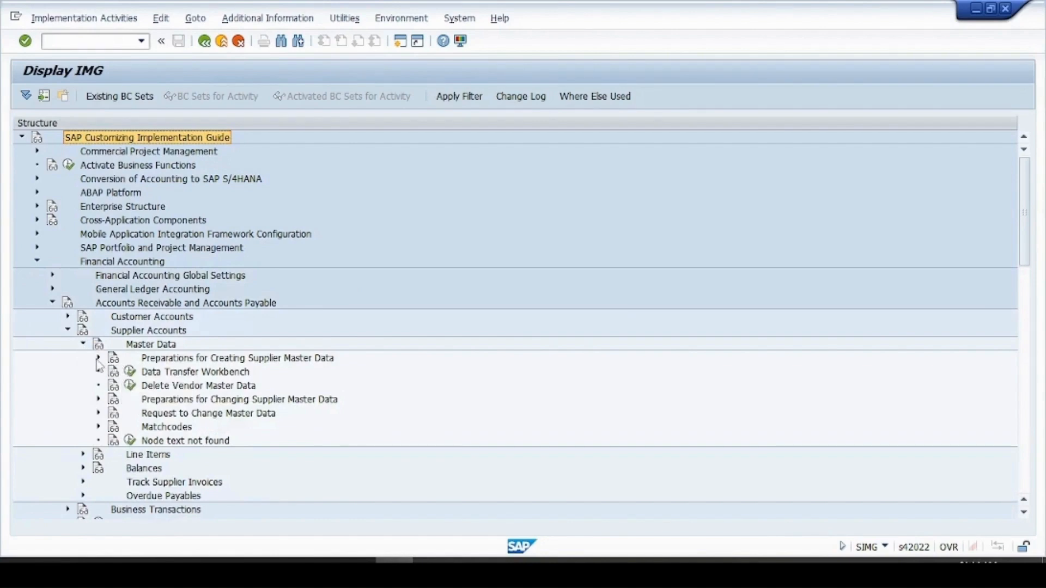
click(98, 358)
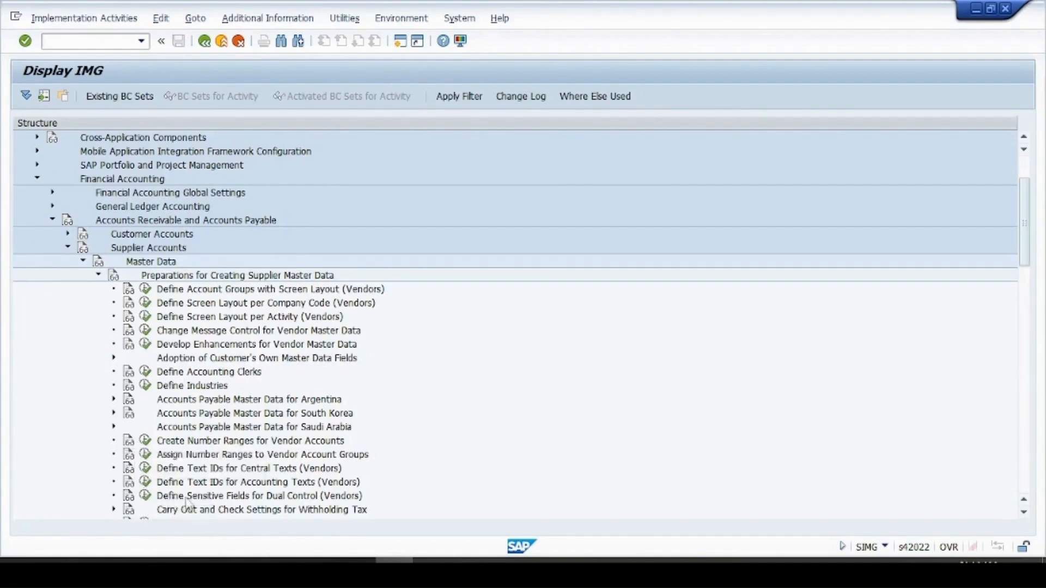
Execute Define Sensitive Fields for Dual Control (Vendors) and begin a new entry
click(146, 496)
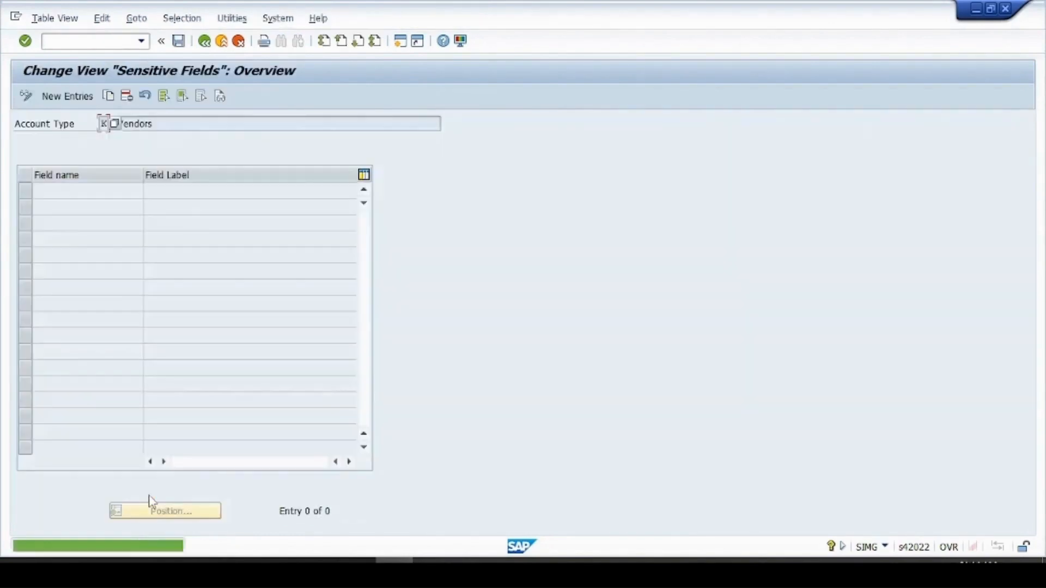
click(158, 128)
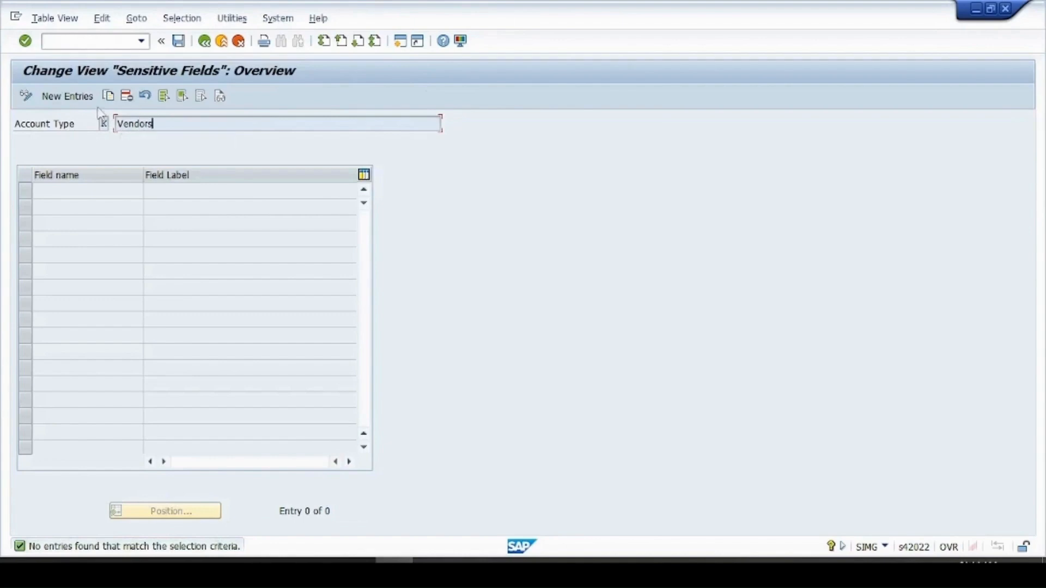
click(68, 97)
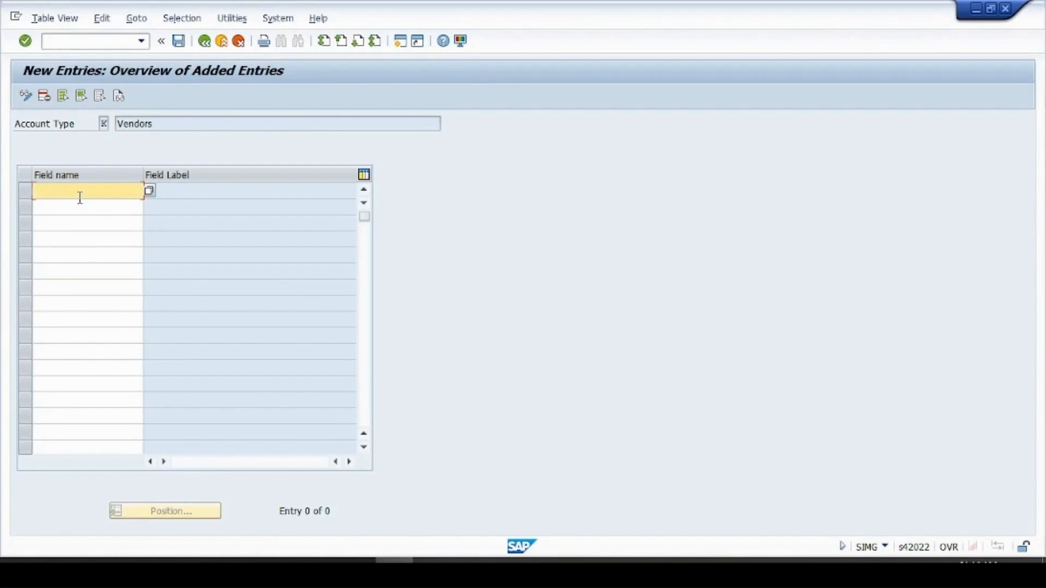
Pick LFBK-BANKN (Bank Account) from the field list as a vendor sensitive field and save
click(150, 191)
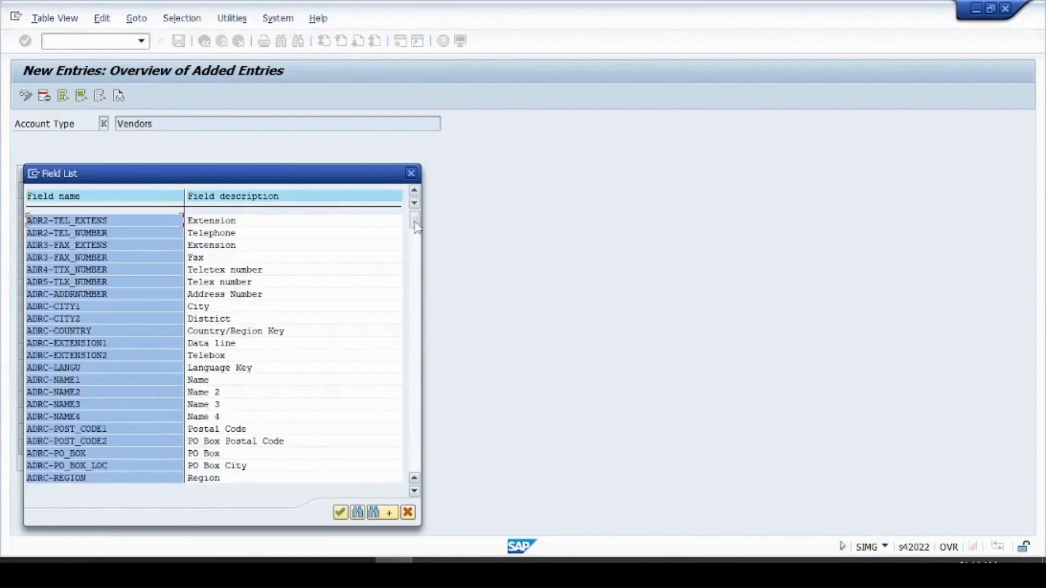
drag(416, 228, 420, 468)
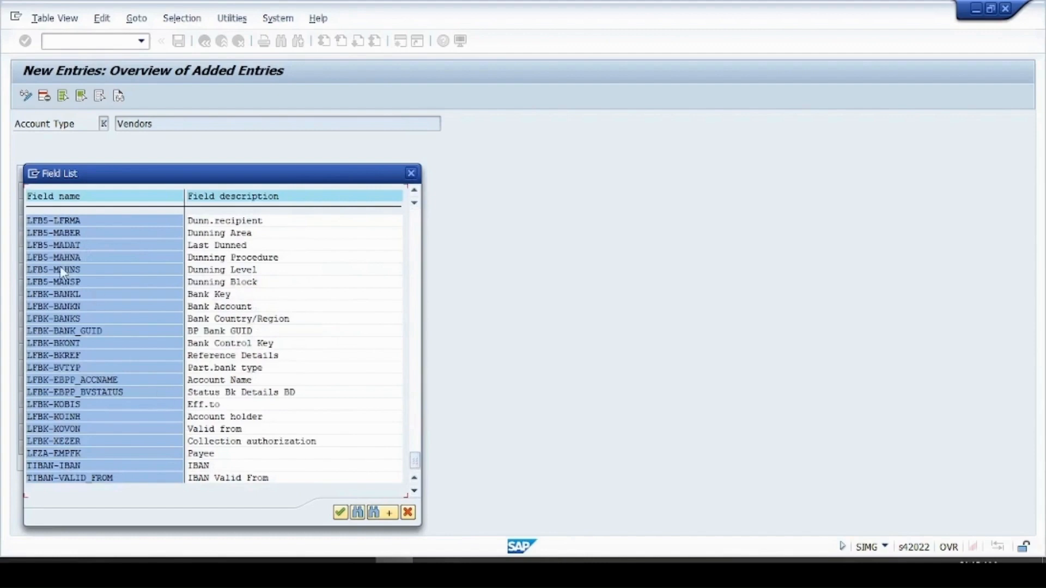
double_click(73, 307)
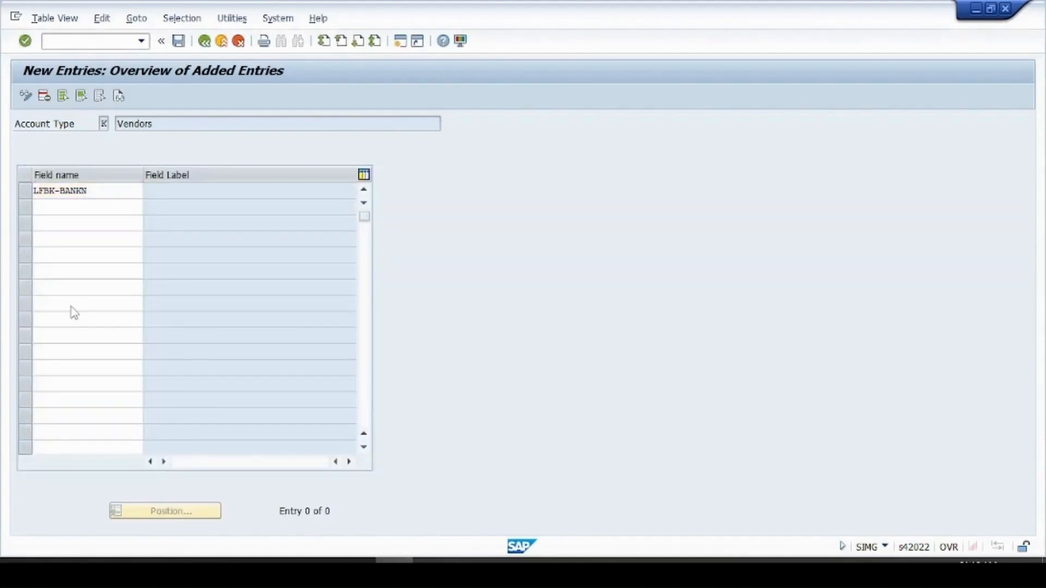
key(Return)
key(ctrl+s)
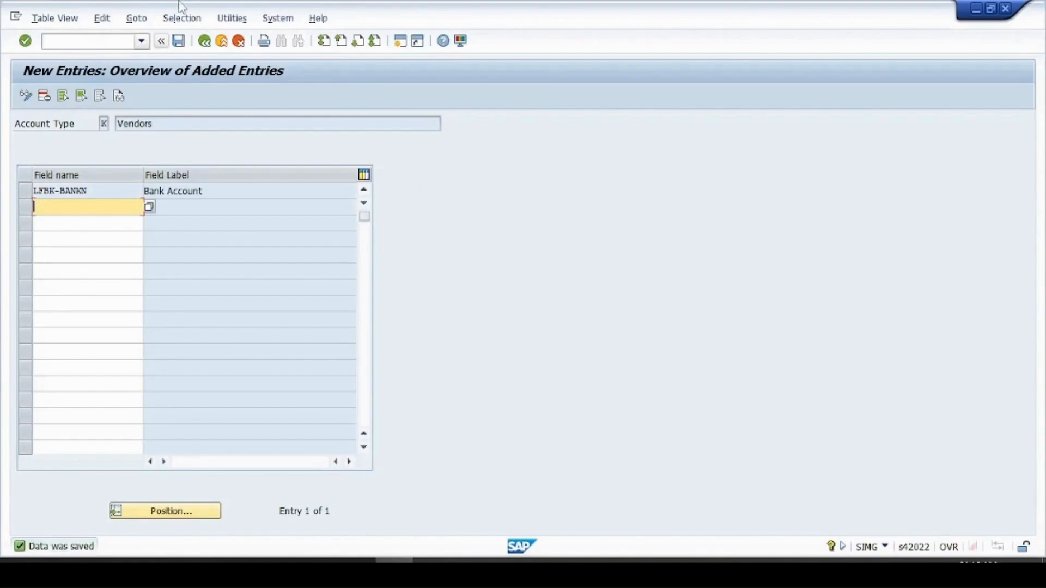
Exit the settings and open vendor business partner 100000 in BP
click(216, 44)
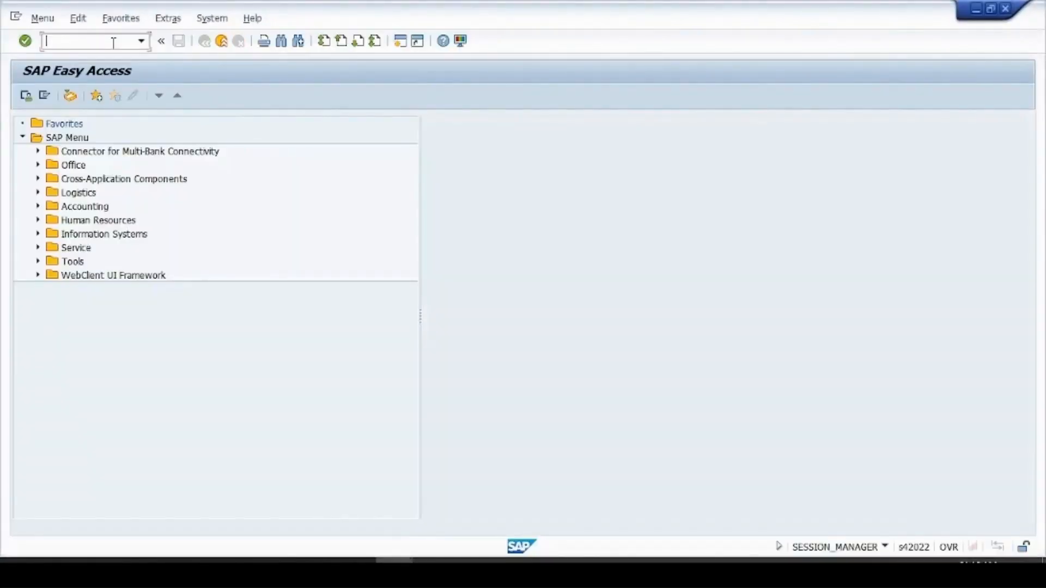
text(bp)
key(Return)
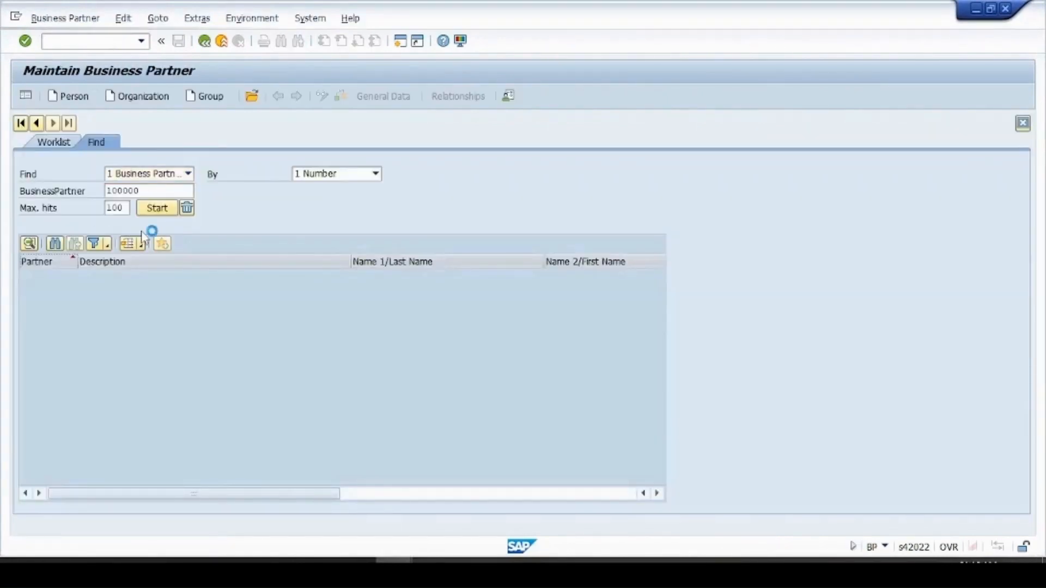
click(52, 282)
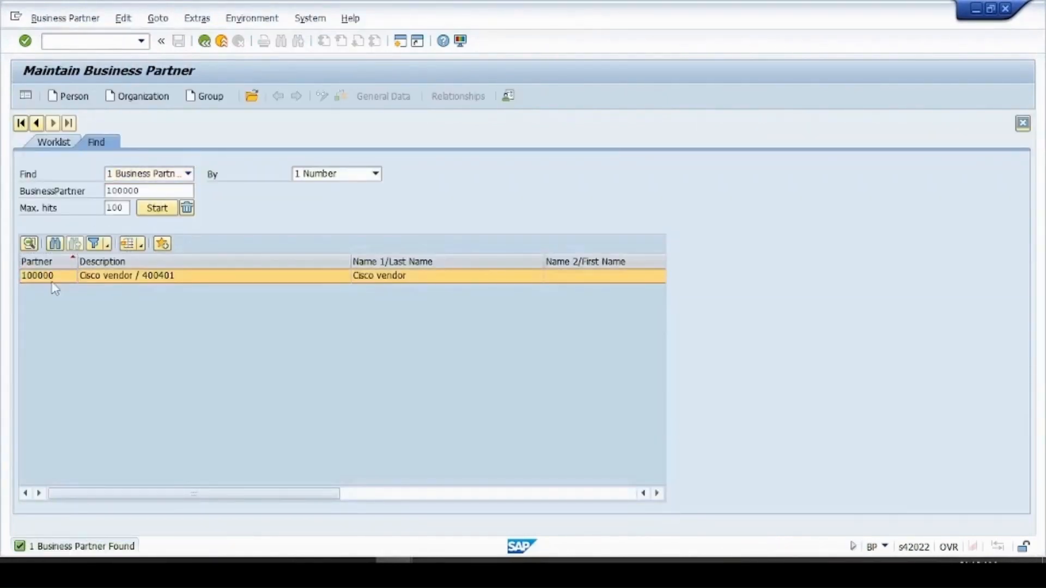
double_click(53, 284)
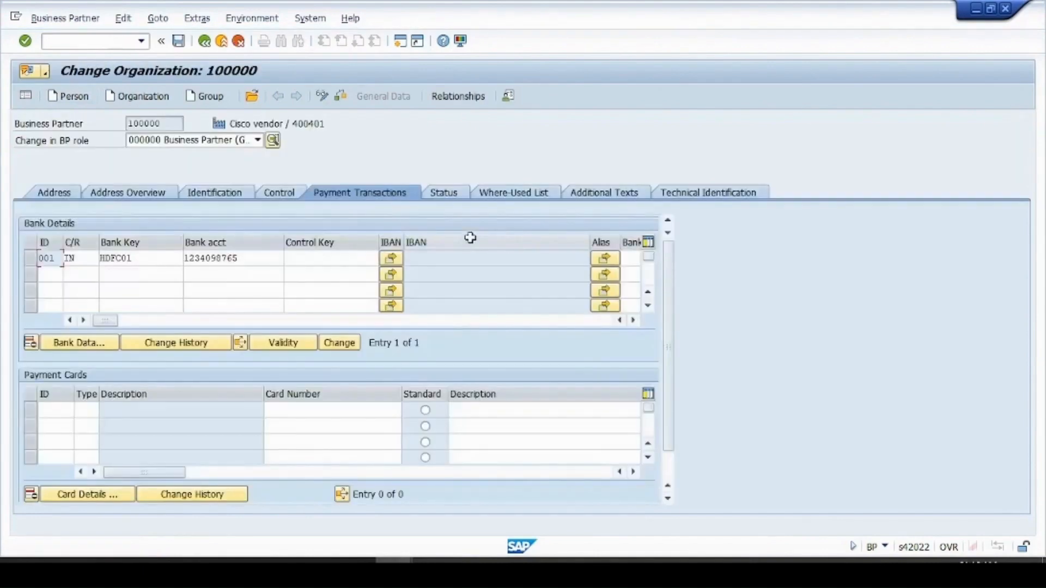
click(256, 263)
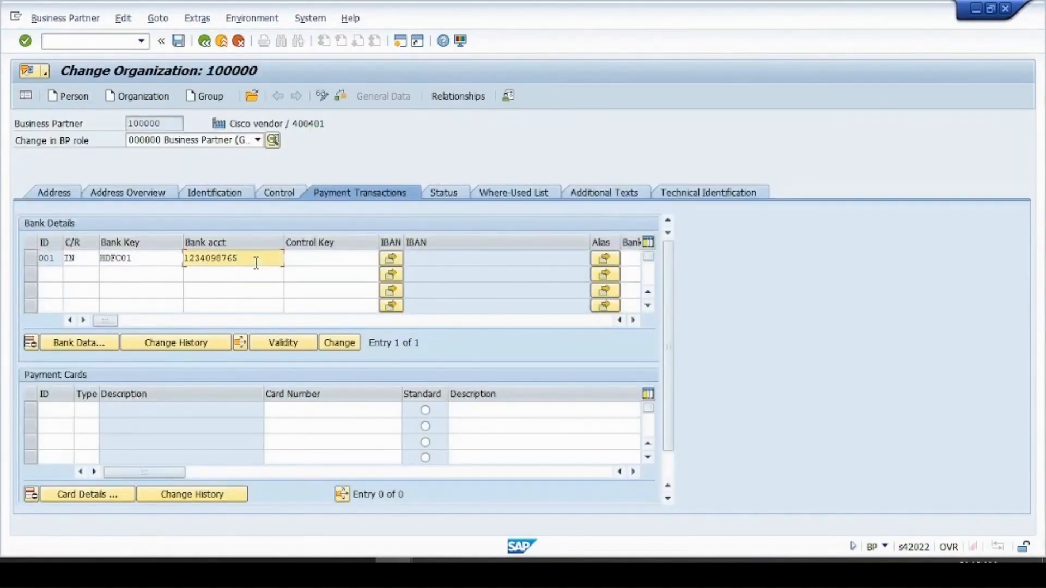
key(BackSpace)
key(BackSpace)
key(BackSpace)
key(BackSpace)
key(BackSpace)
key(BackSpace)
key(BackSpace)
key(BackSpace)
key(BackSpace)
key(BackSpace)
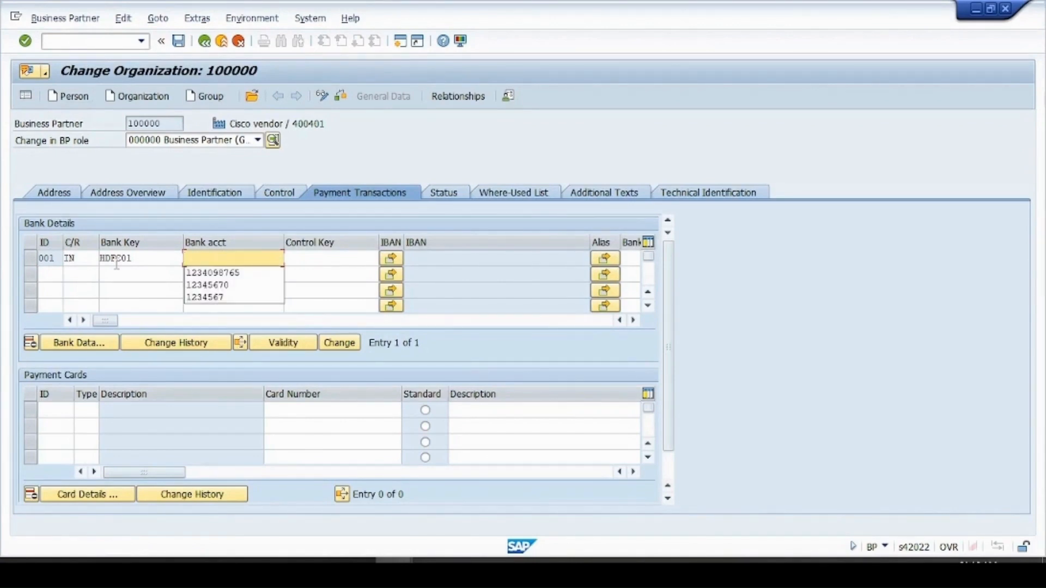
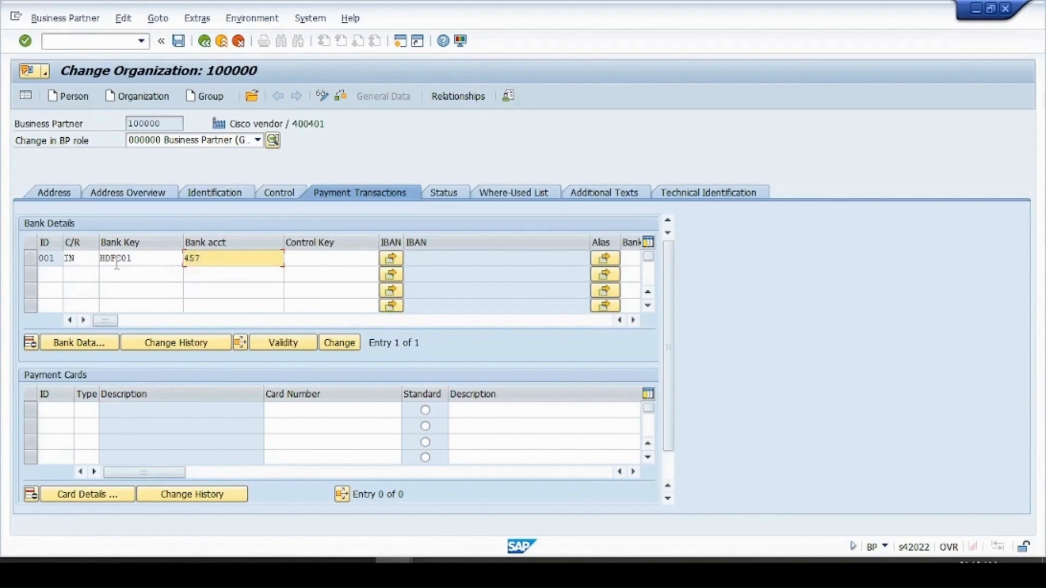
key(ctrl+a)
key(Return)
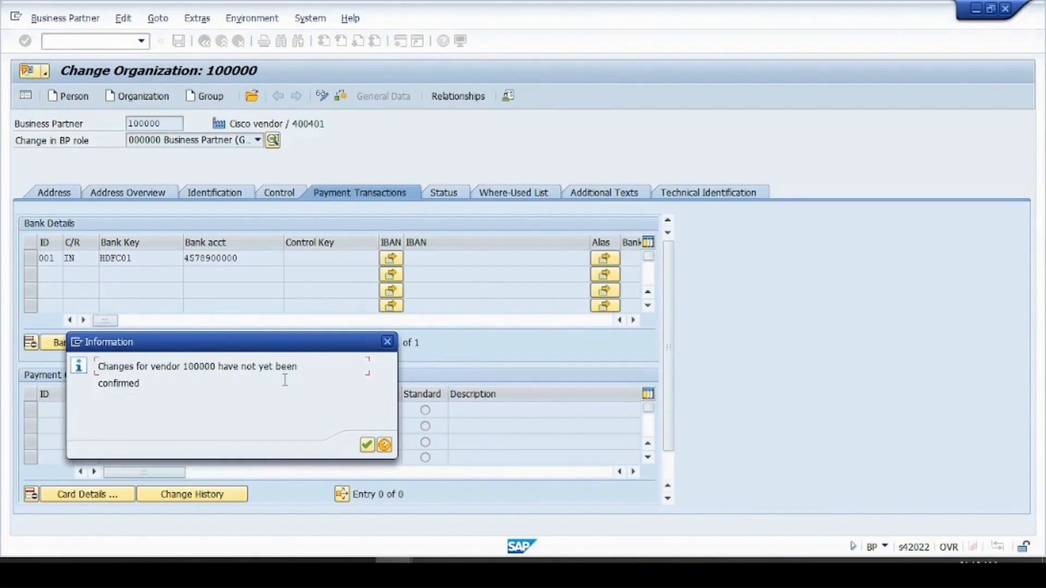
Acknowledge the unconfirmed-change notice and exit vendor 100000 to SAP Easy Access
key(Return)
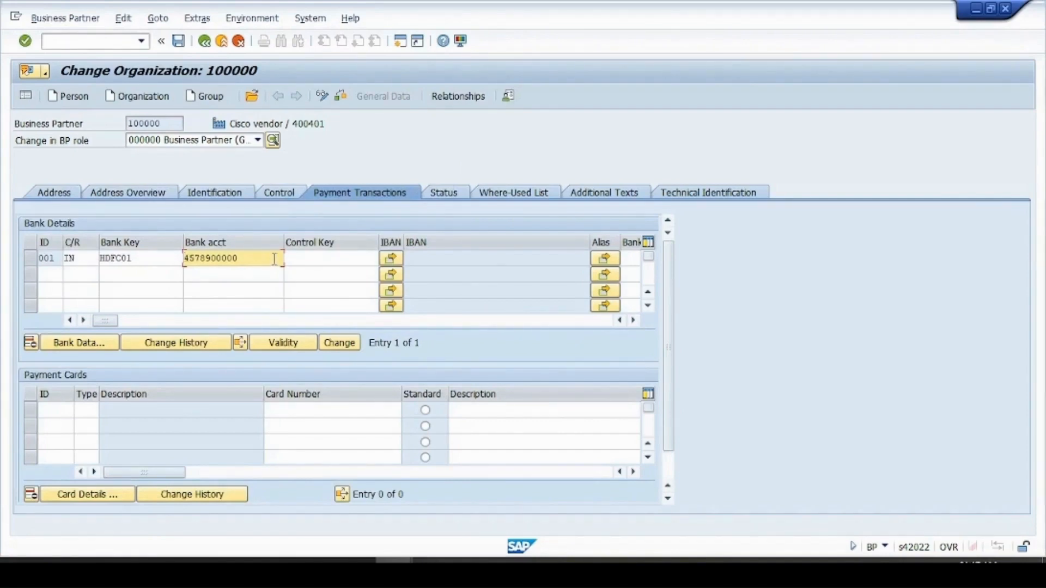
drag(275, 258, 170, 267)
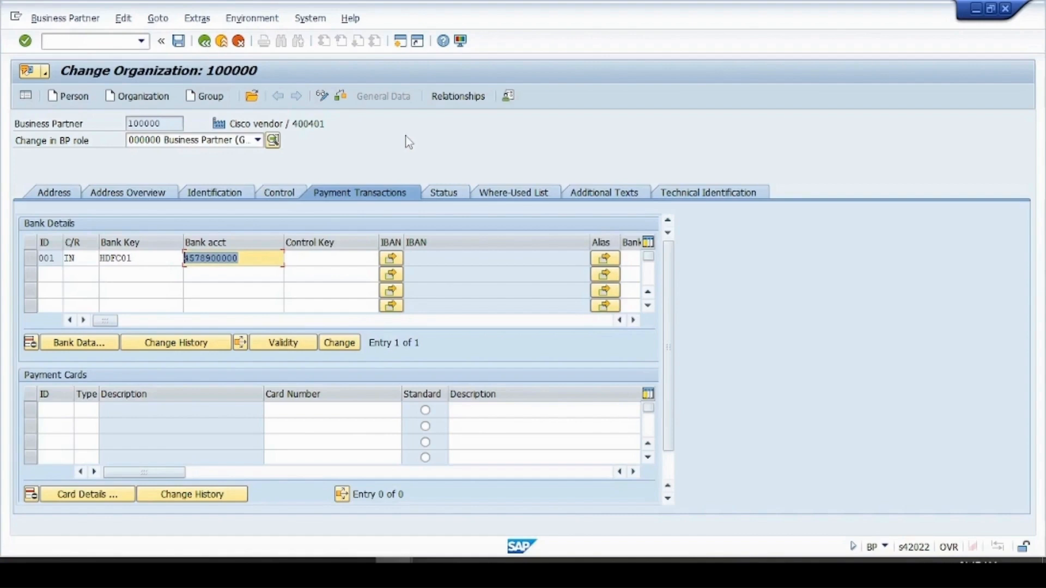
click(222, 41)
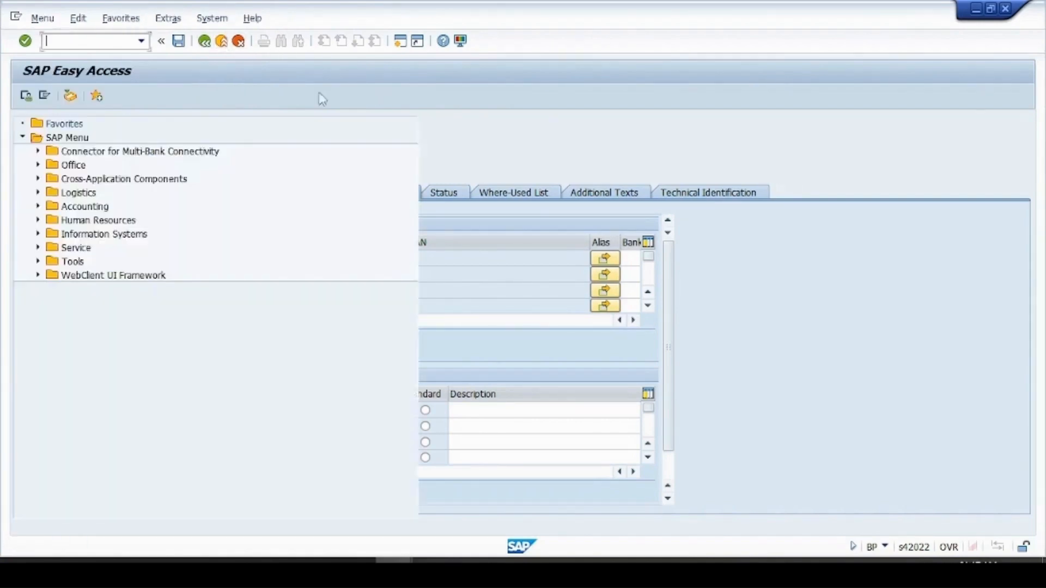
mouse_move(394, 561)
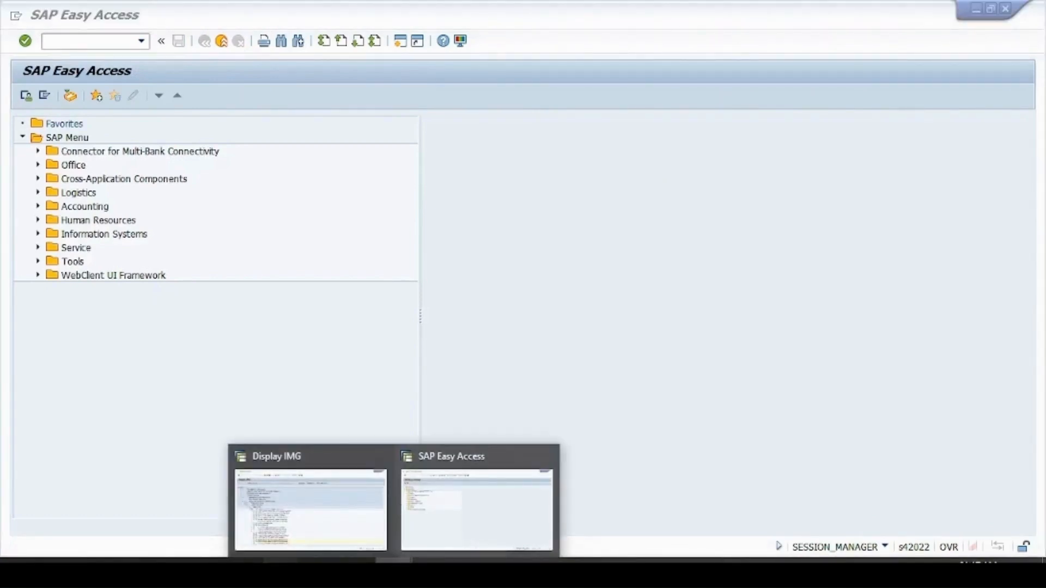
Log on to SAP as the second user with their password, then return to the Excel workbook
click(281, 561)
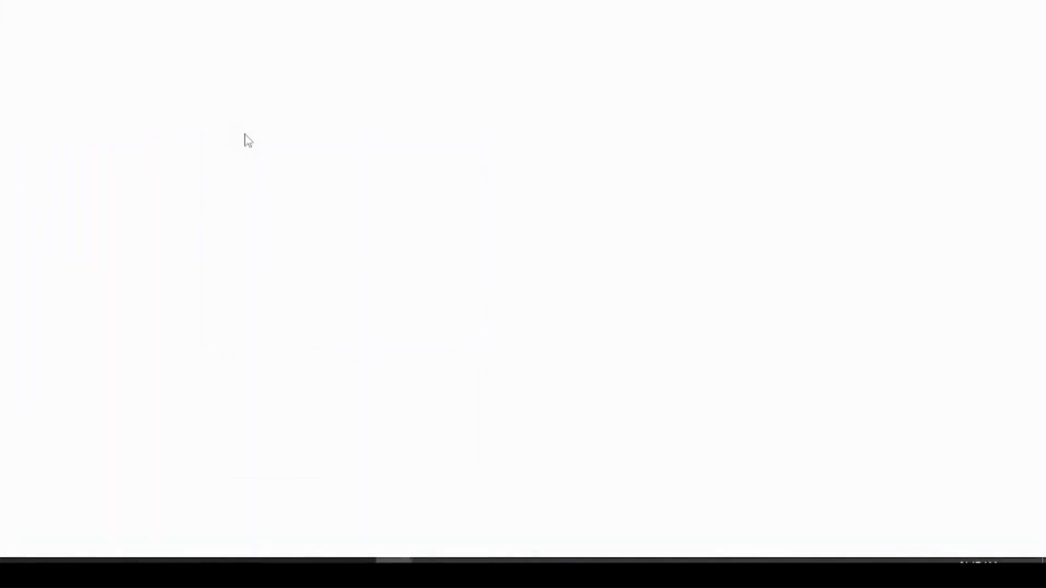
key(Tab)
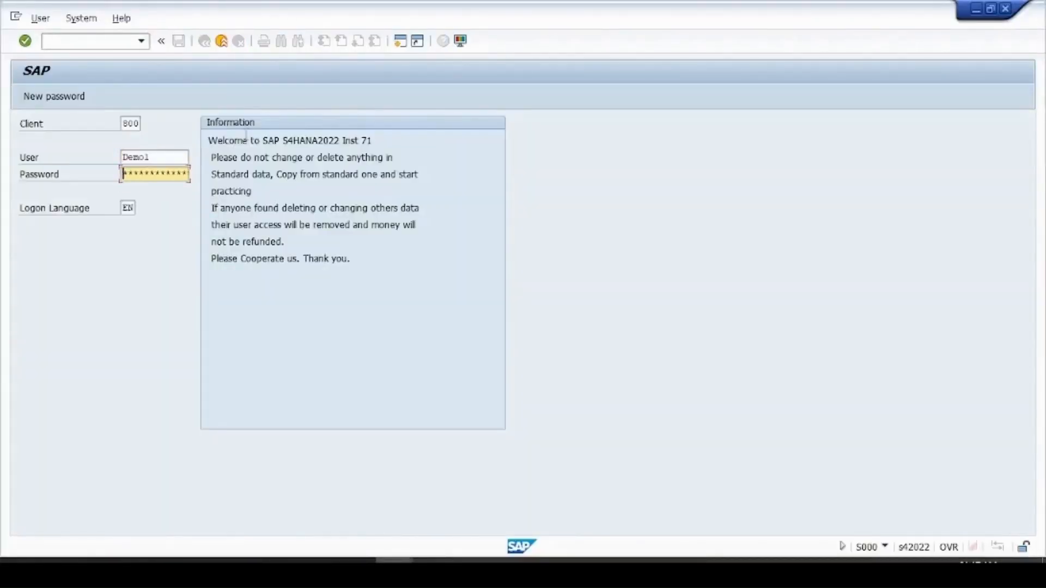
text(******)
key(Return)
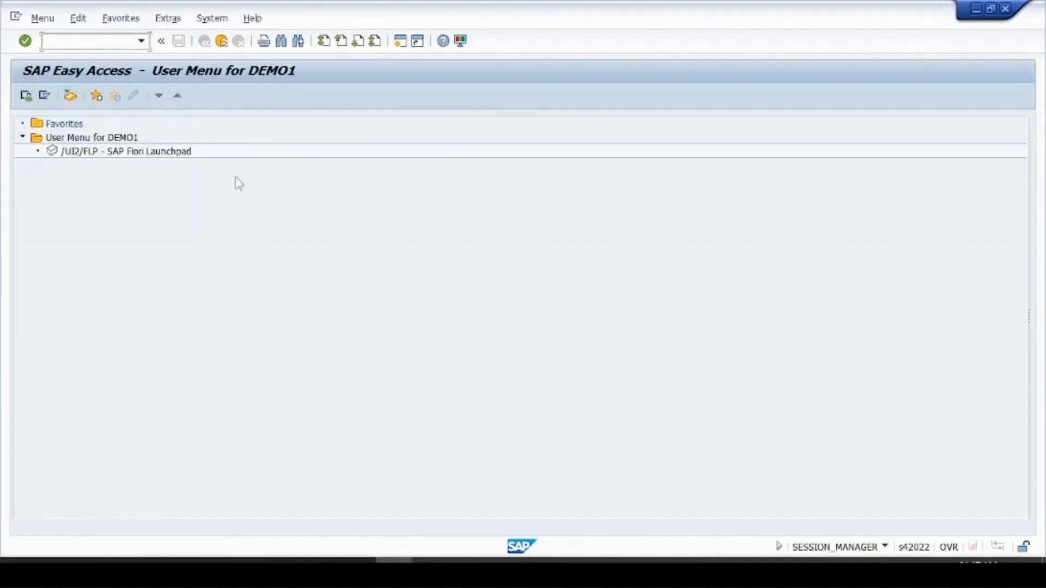
click(320, 563)
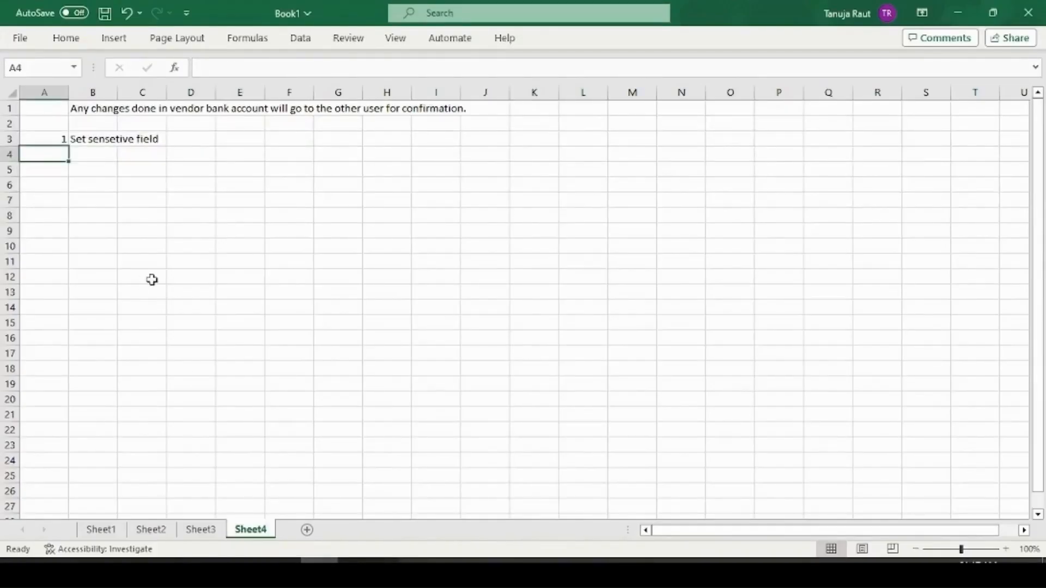
Enter step 2 with the description 'Change Vendor bank account' in row 4
text(2)
key(Tab)
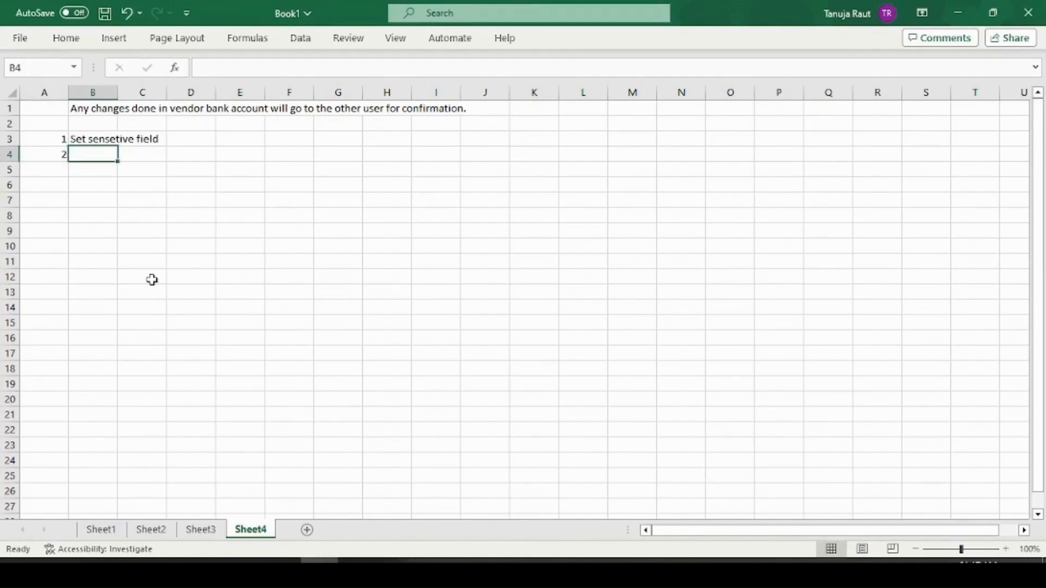
text(Change )
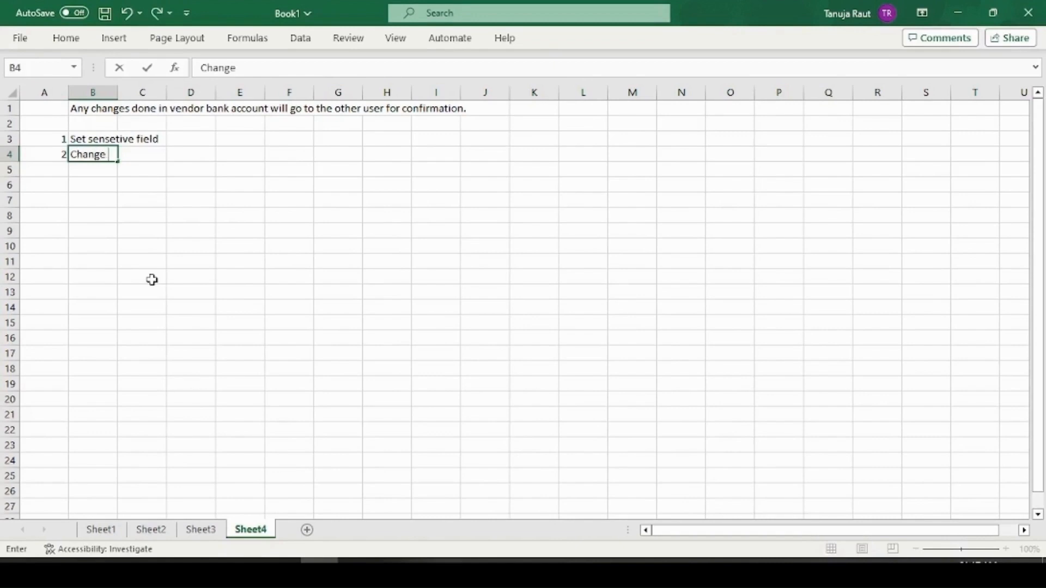
text(Vendor a)
key(BackSpace)
text(bank)
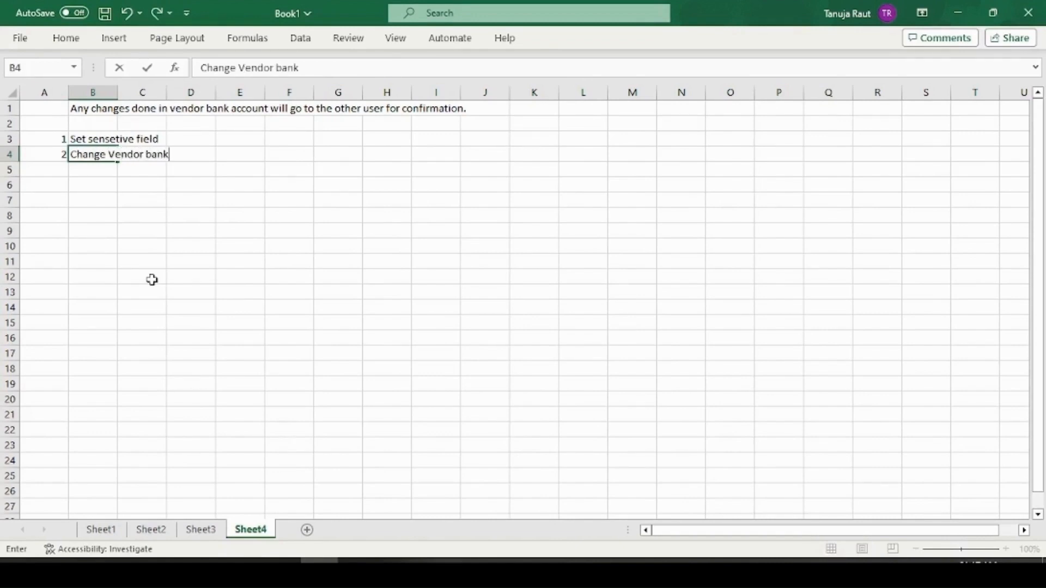
text( account)
key(Return)
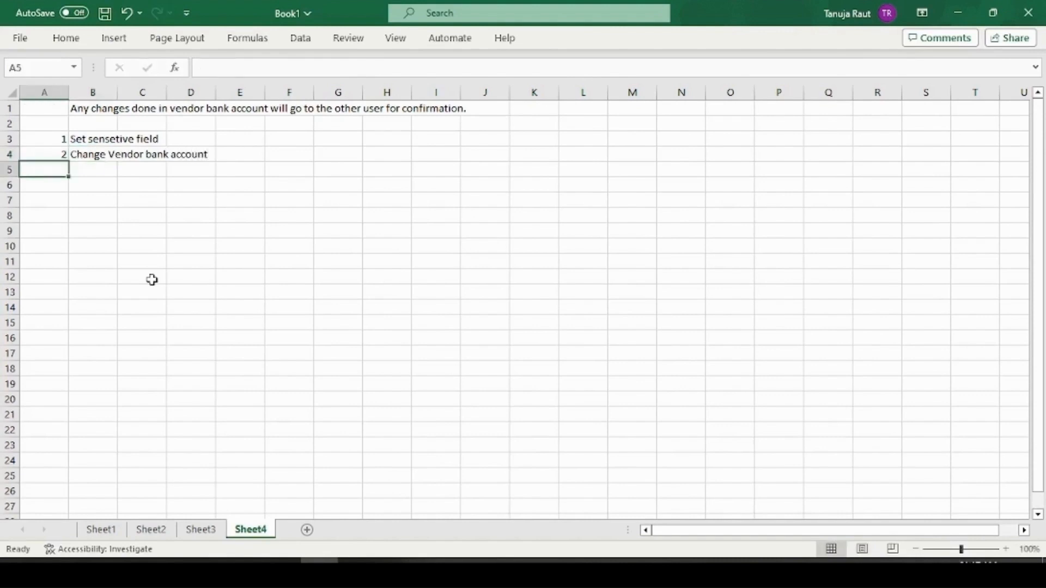
Add step 3 'FK08' in row 5 and save the workbook
text(3)
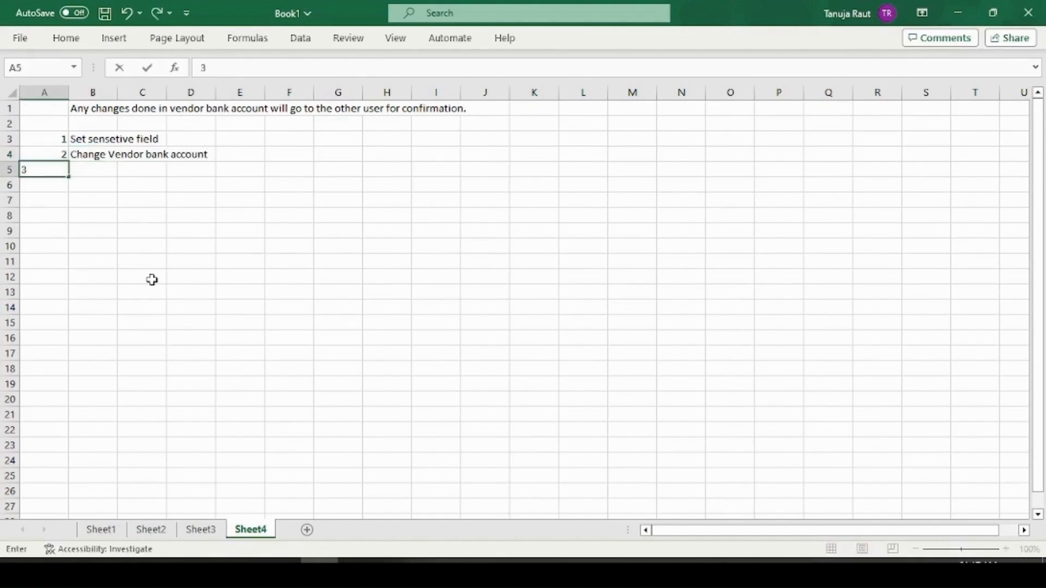
key(Tab)
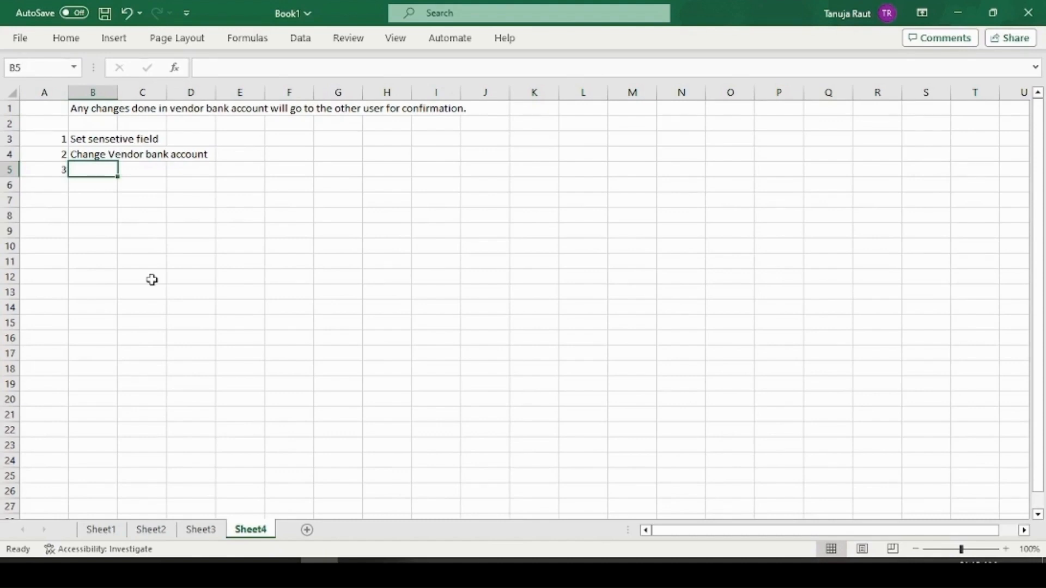
text(FK0)
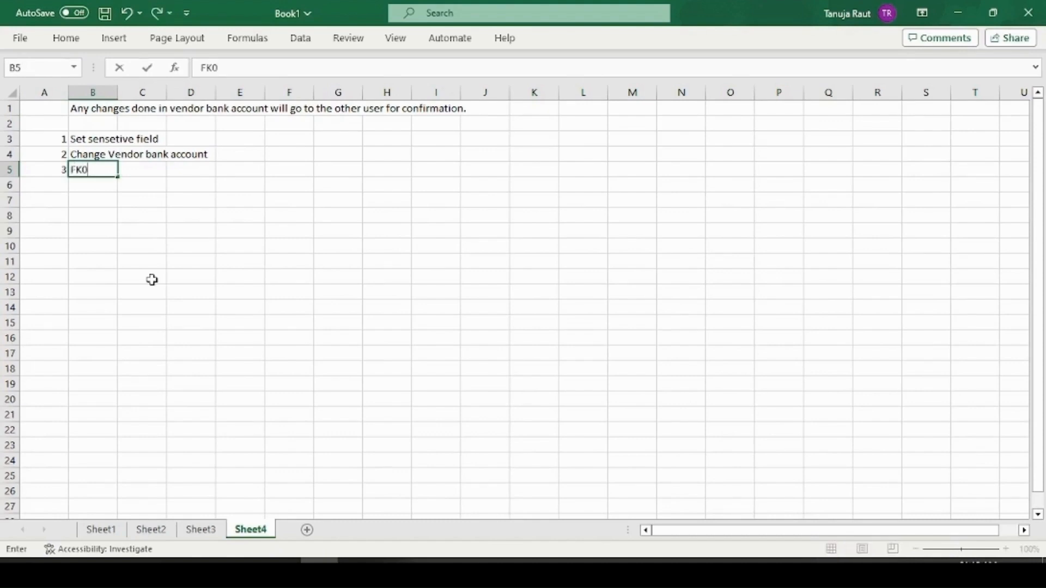
text(8)
key(Return)
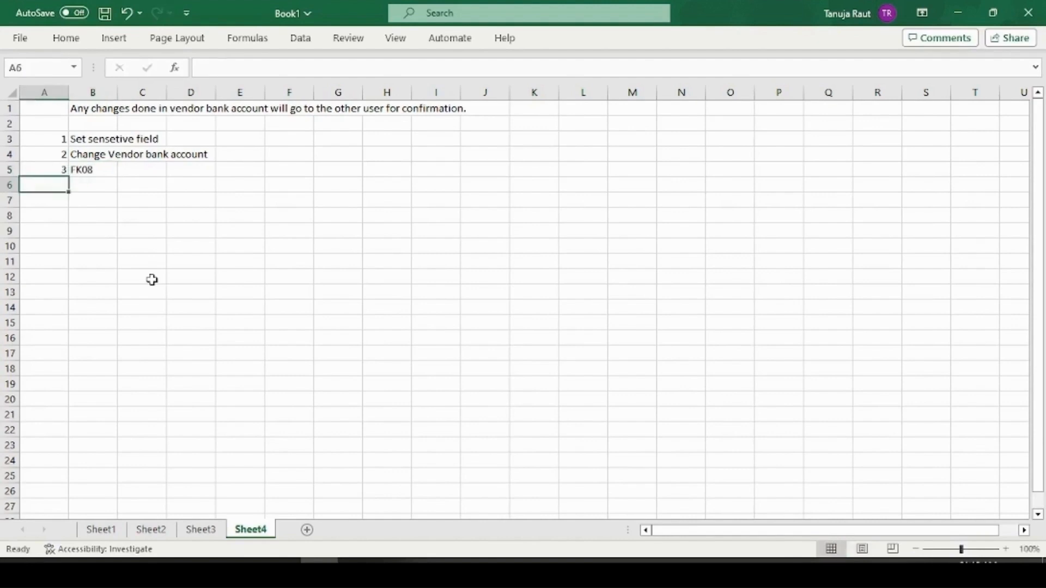
key(ctrl+s)
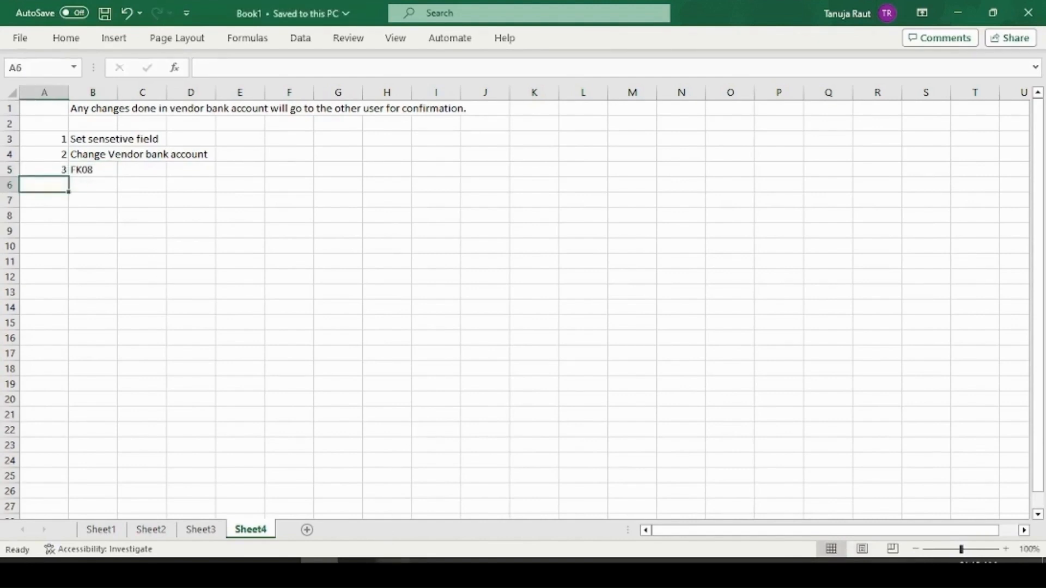
In the second user's SAP session, run FK08 for the Cisco vendor's supplier number
mouse_move(392, 569)
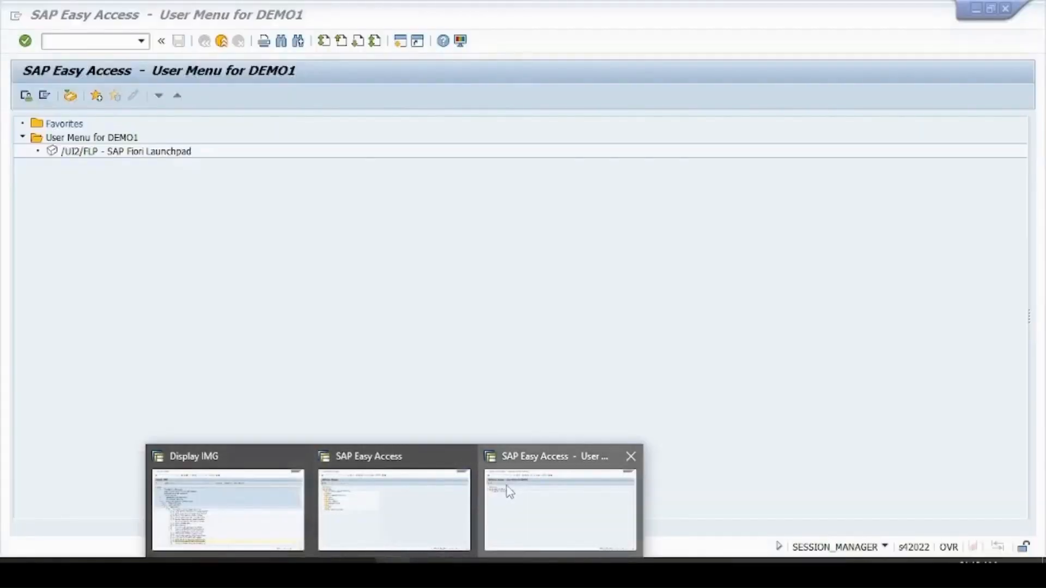
click(508, 492)
text(fk08)
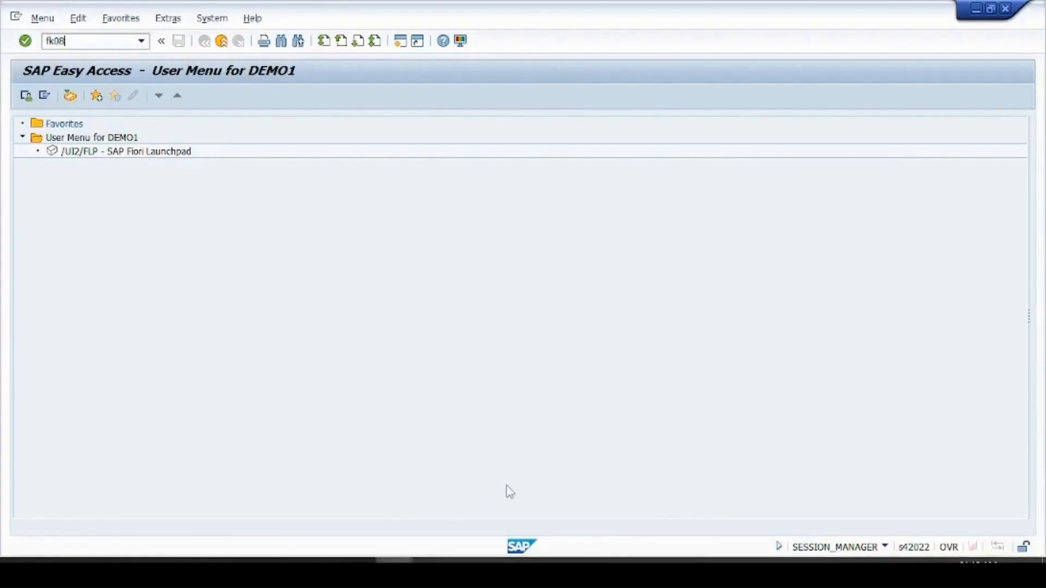
key(Return)
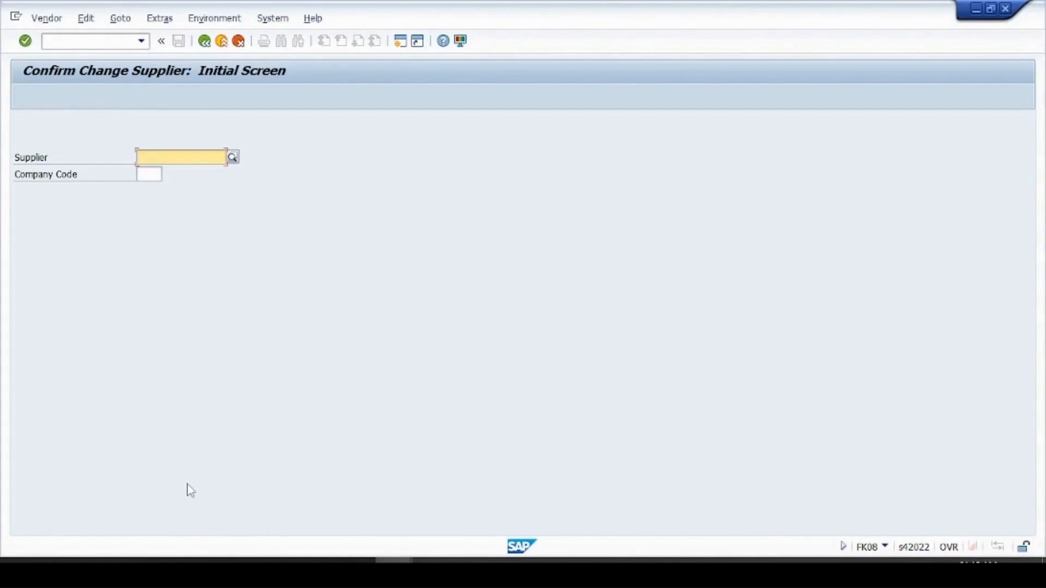
text(10)
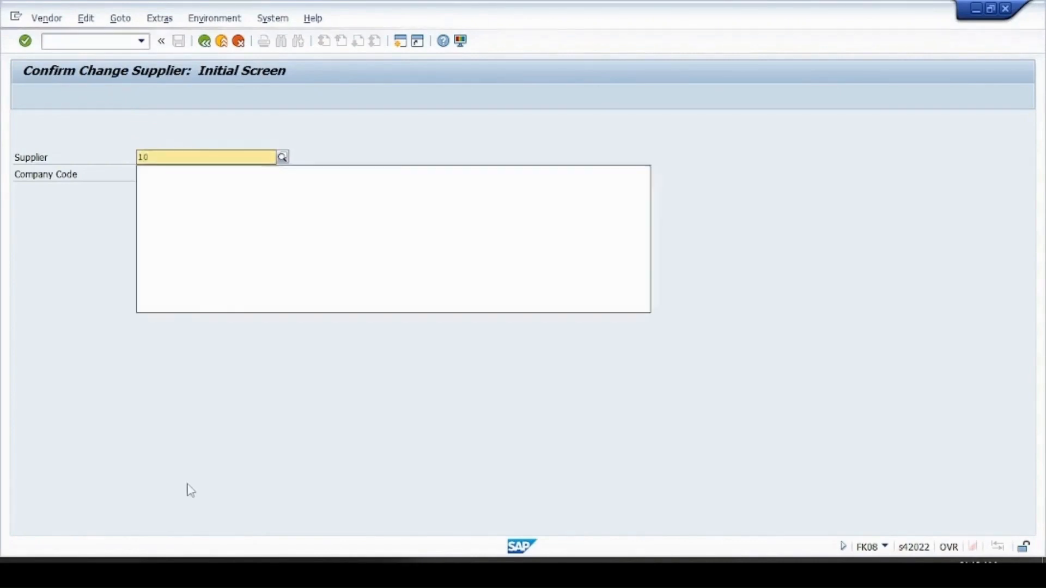
text(000)
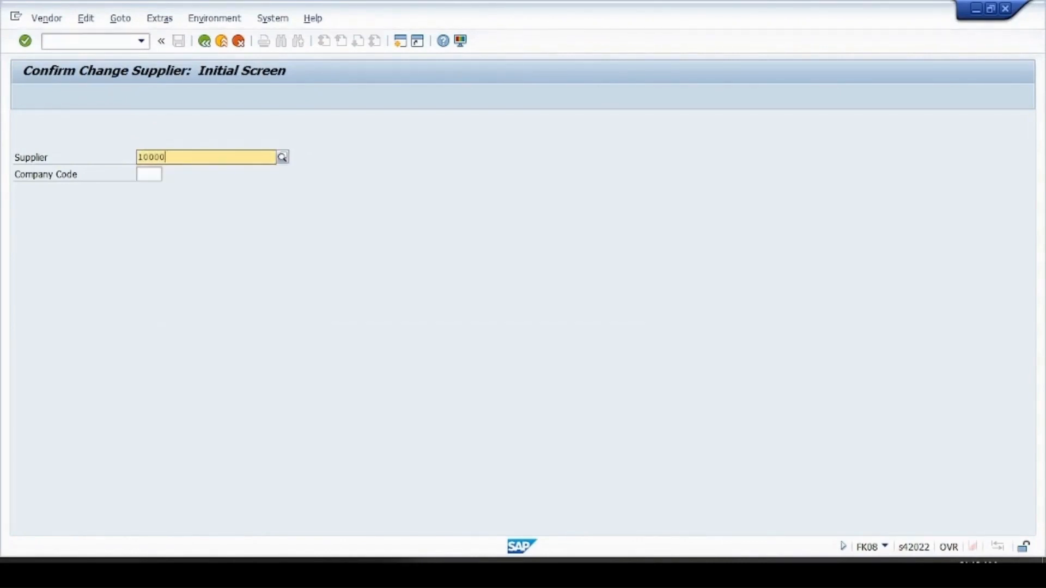
text(0)
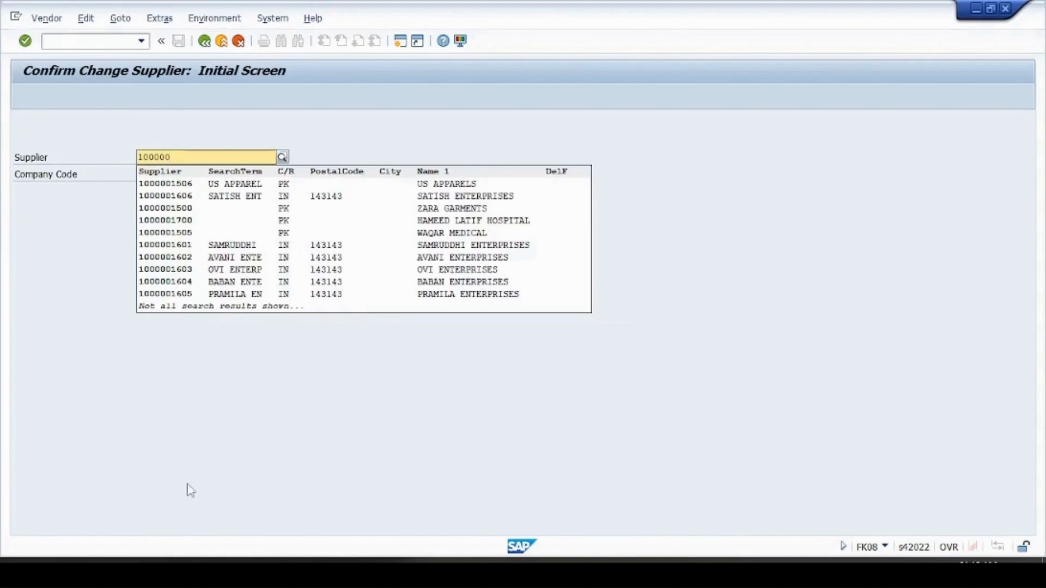
key(Return)
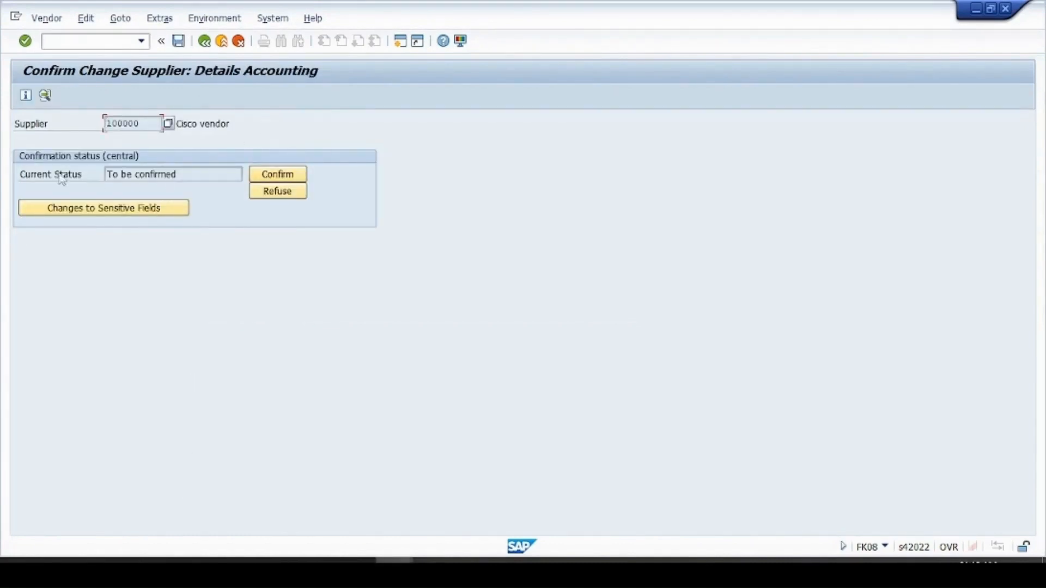
Check the vendor's 'To be confirmed' status, then confirm the sensitive bank-account change and save
click(195, 176)
click(139, 123)
click(214, 176)
click(277, 176)
key(ctrl+s)
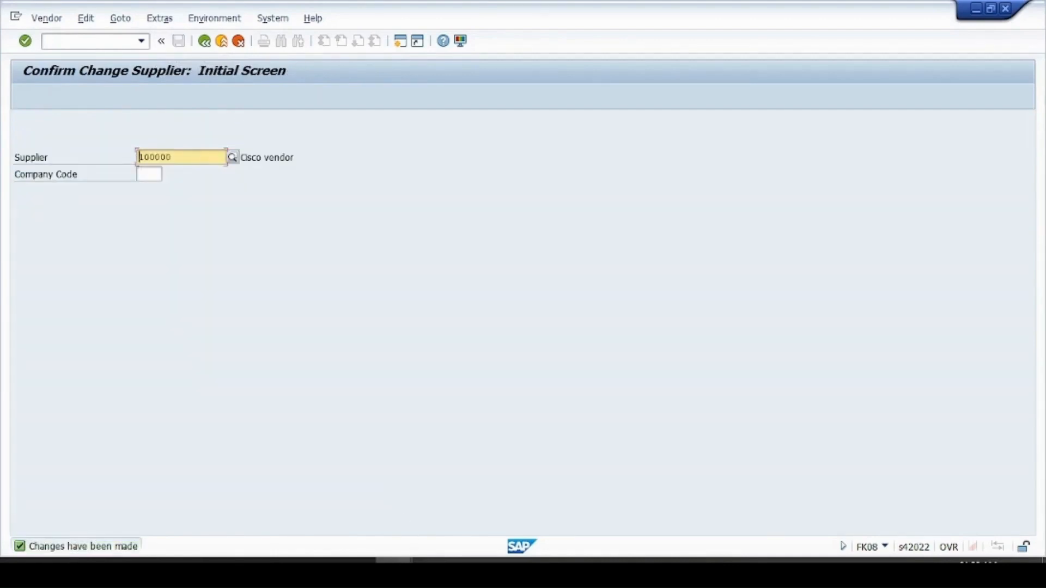
Reopen the Cisco vendor in transaction BP and highlight the changed account number in its bank details
mouse_move(404, 559)
click(396, 515)
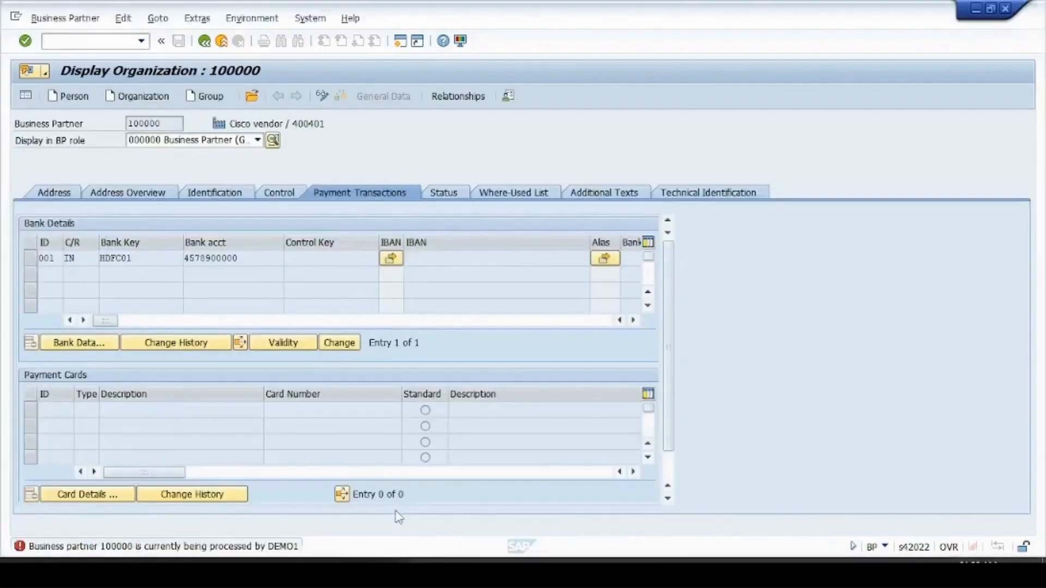
click(222, 41)
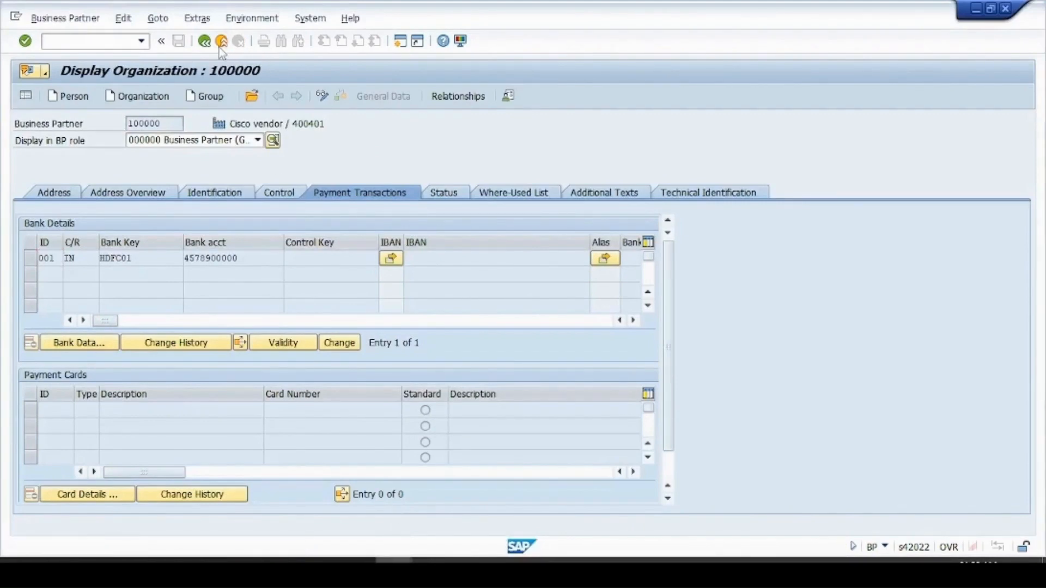
text(bp)
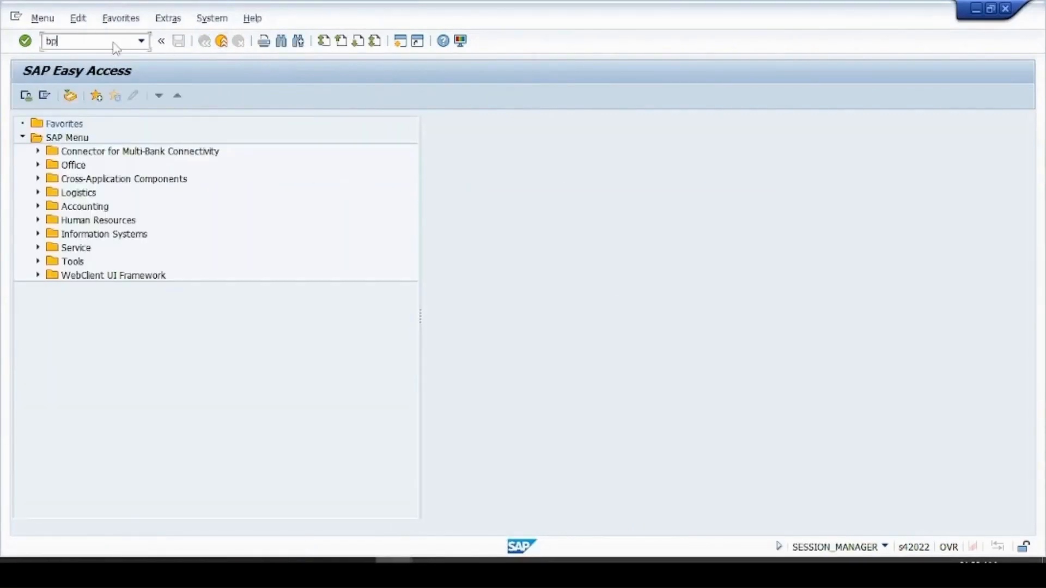
key(Return)
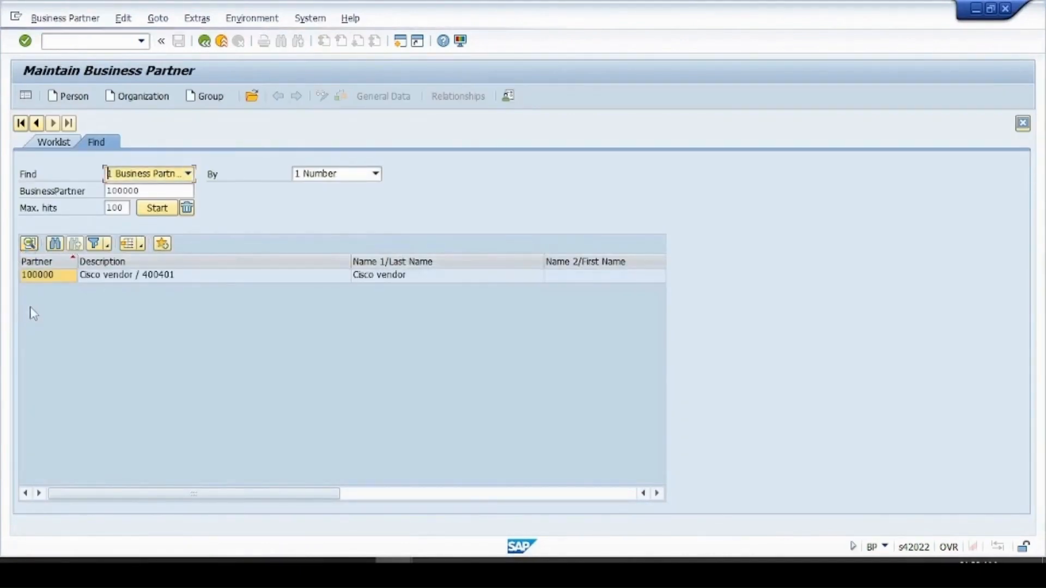
double_click(54, 275)
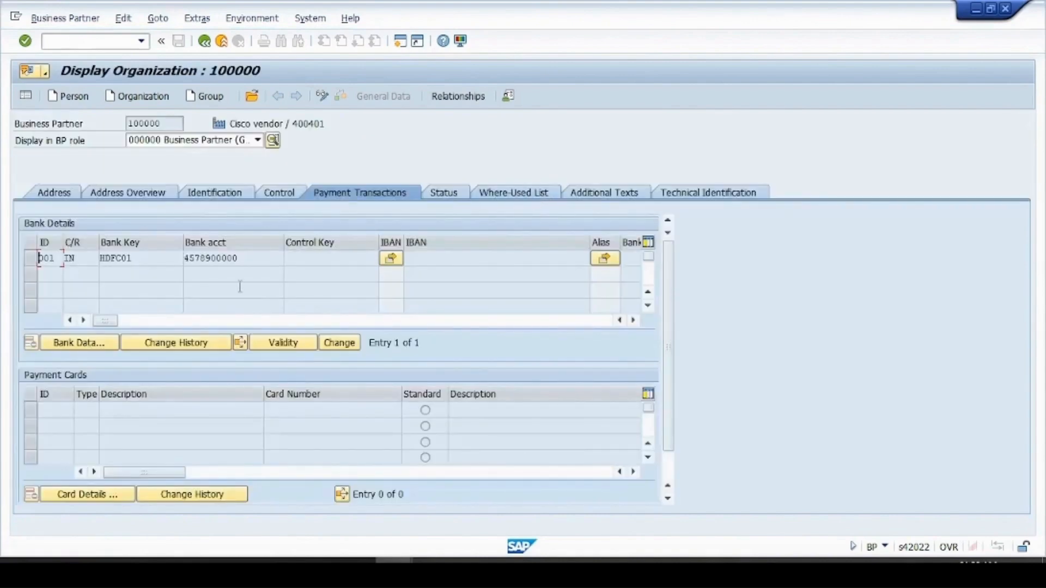
drag(255, 258, 178, 256)
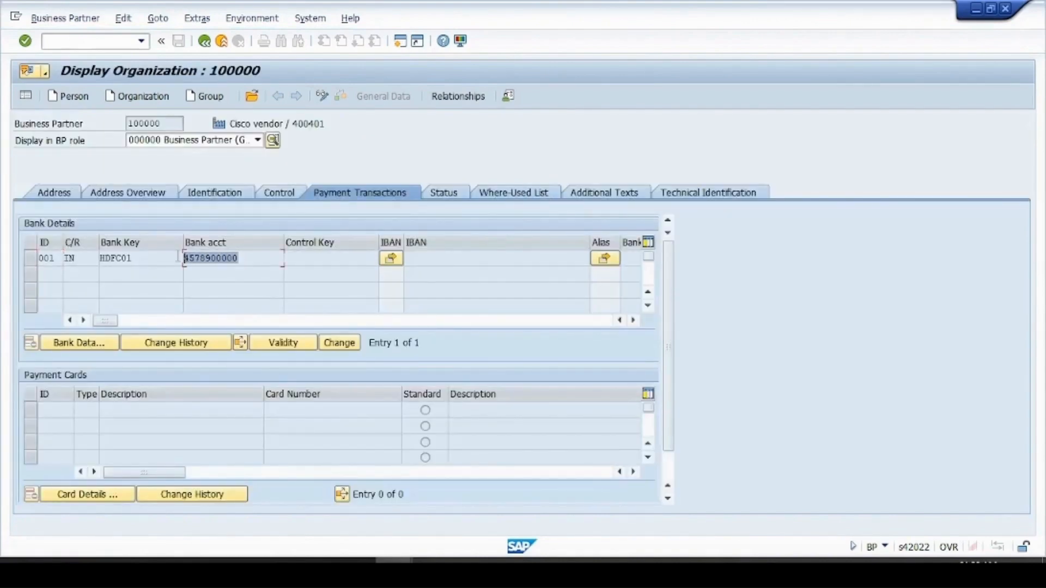